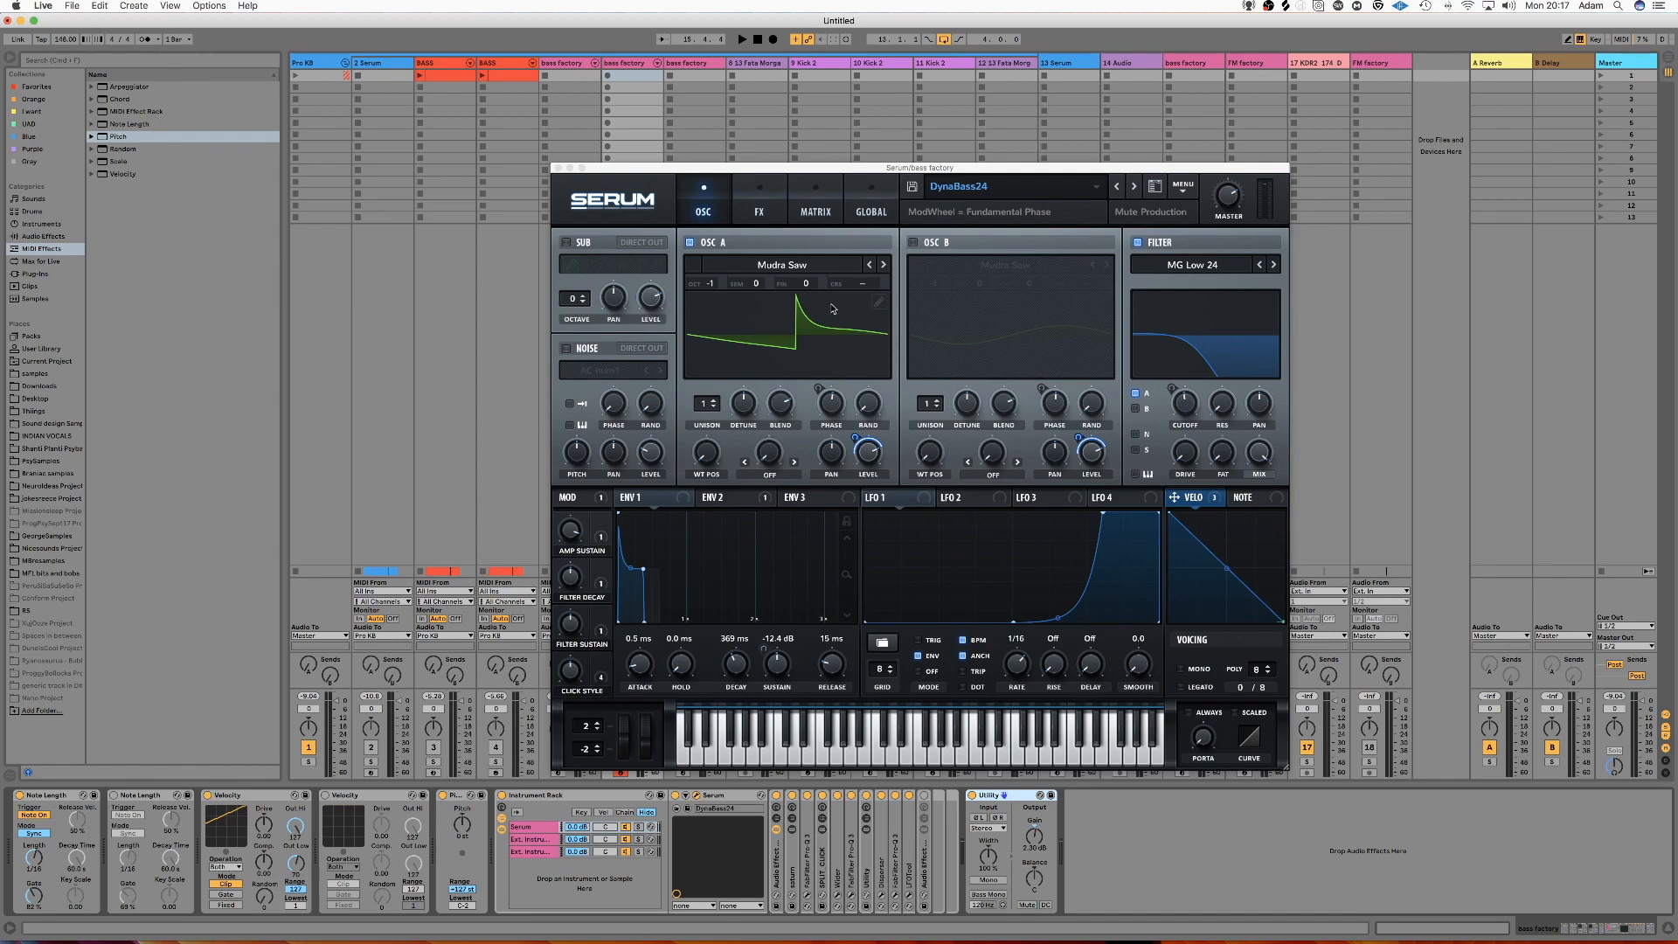
Step: Fold the effects rack after Serum and arrange the Serum and Oscillos Mega Scope windows side by side
drag(923, 171, 791, 172)
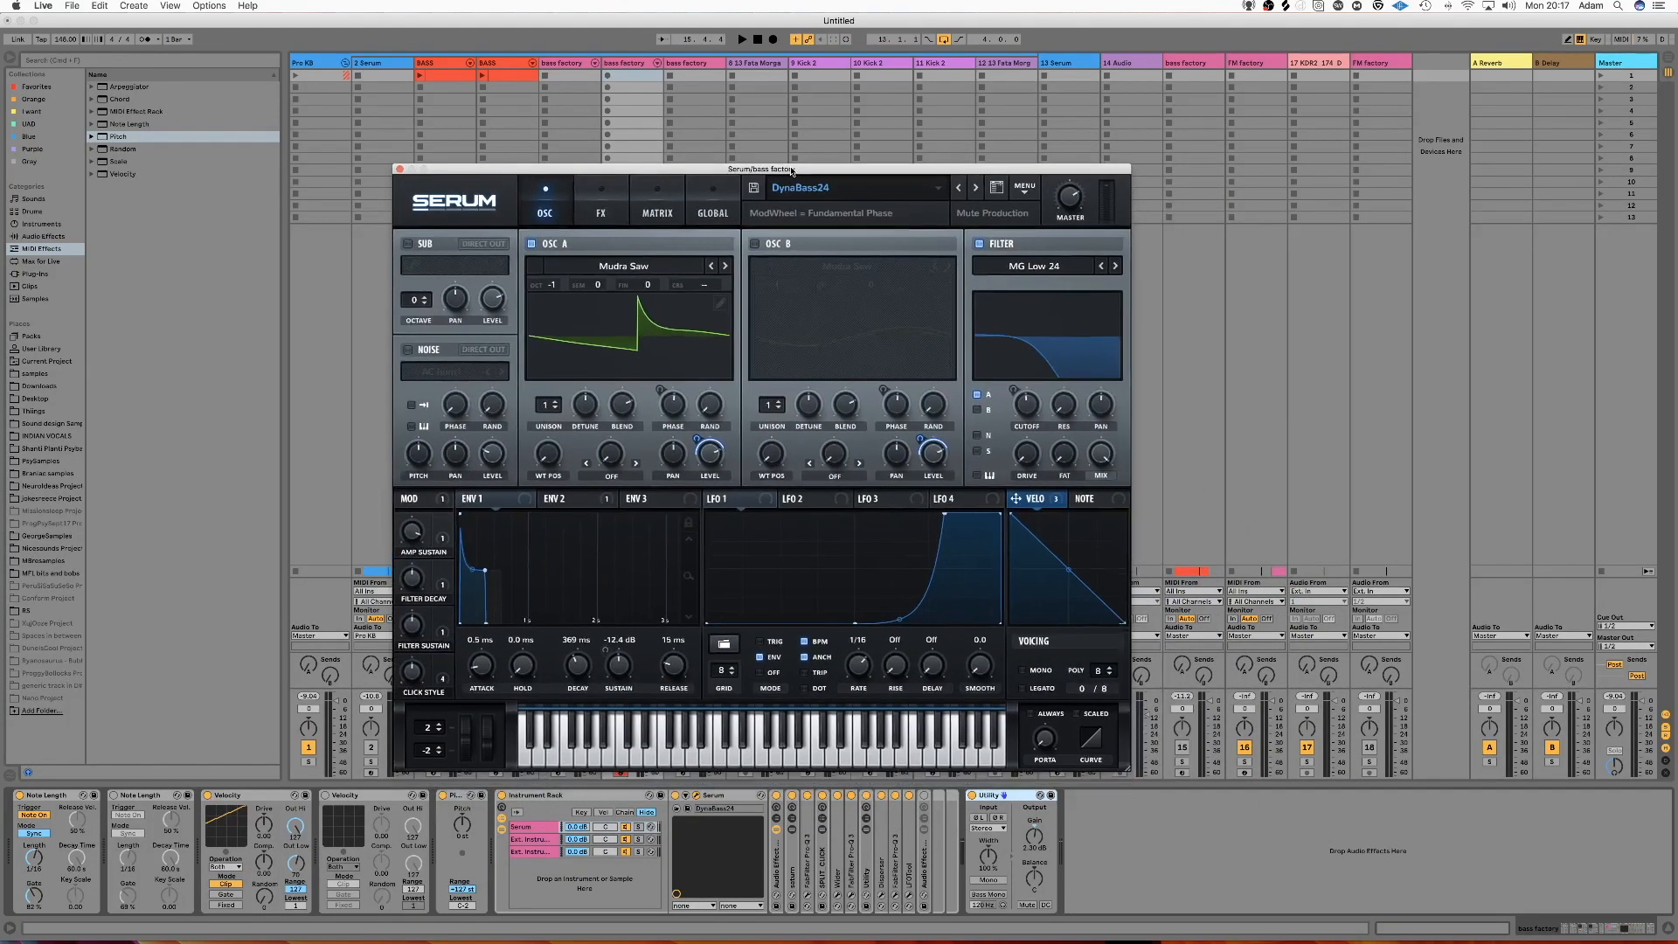
double_click(776, 870)
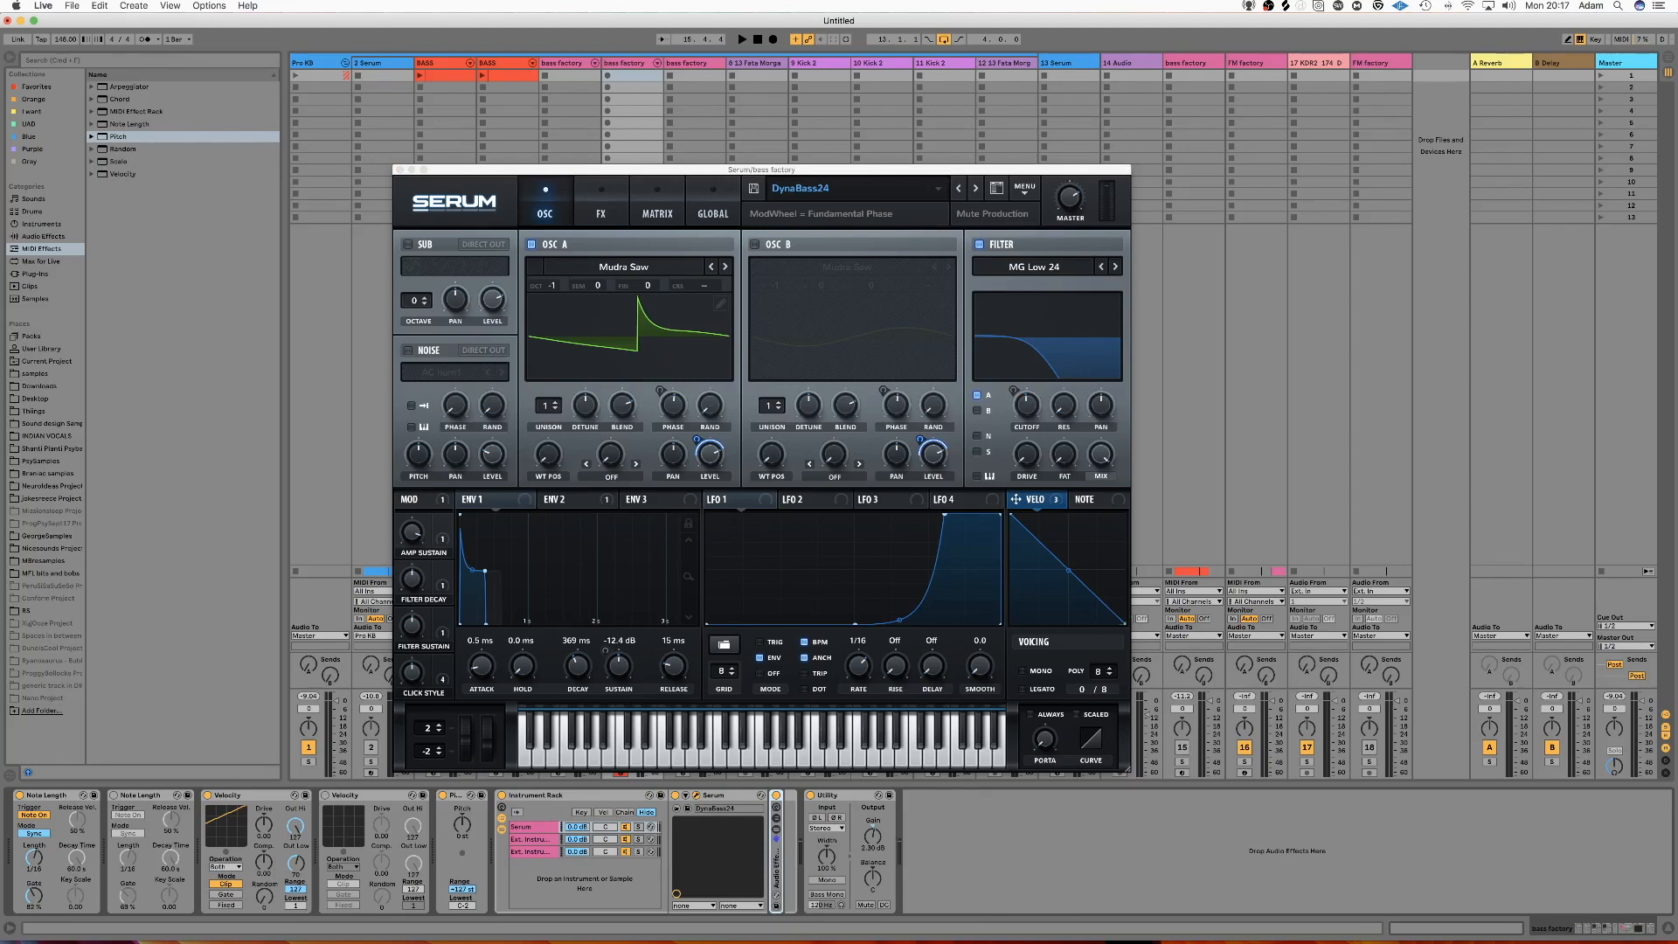
key(super+alt+p)
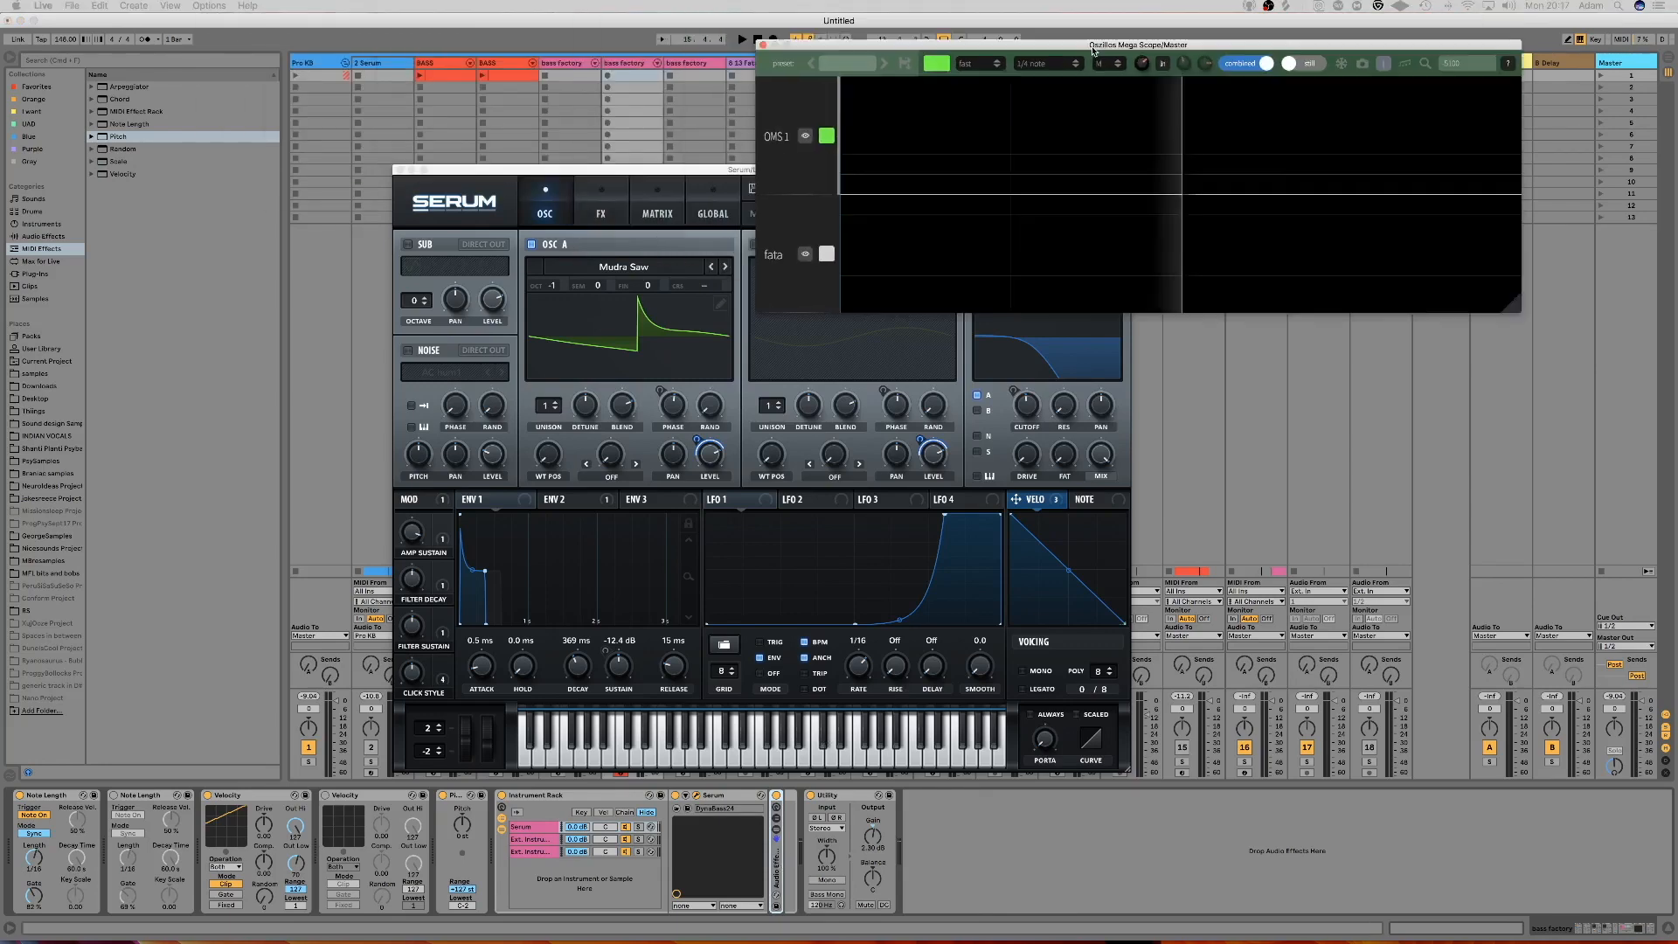
drag(1176, 59, 1244, 29)
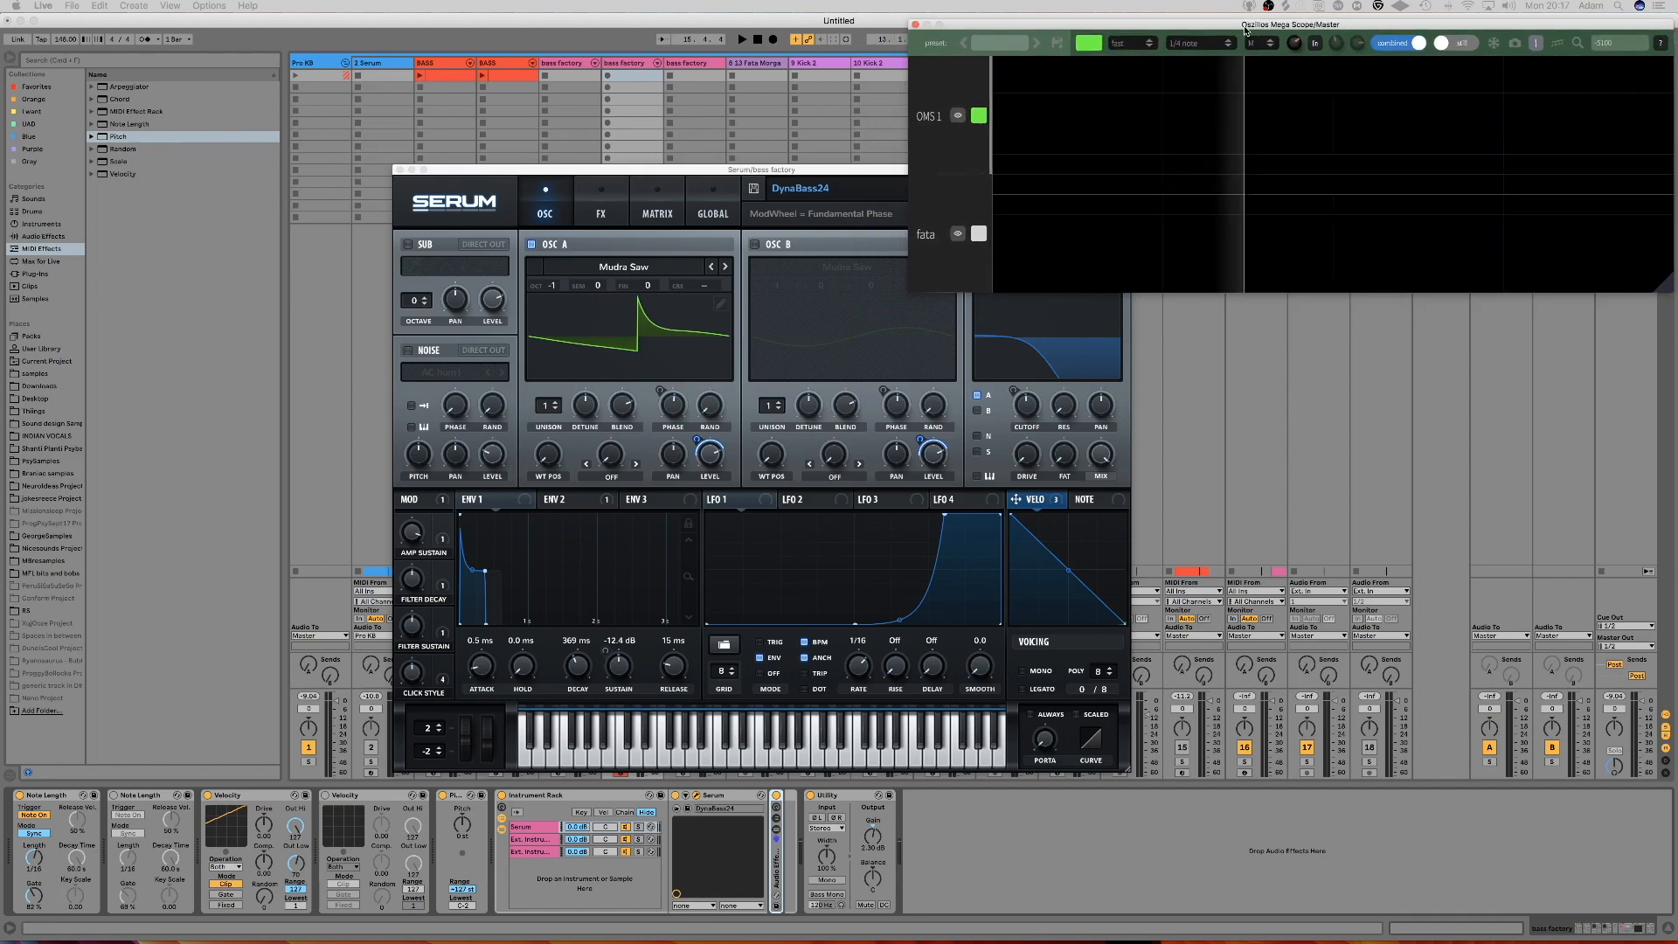
drag(724, 173, 572, 135)
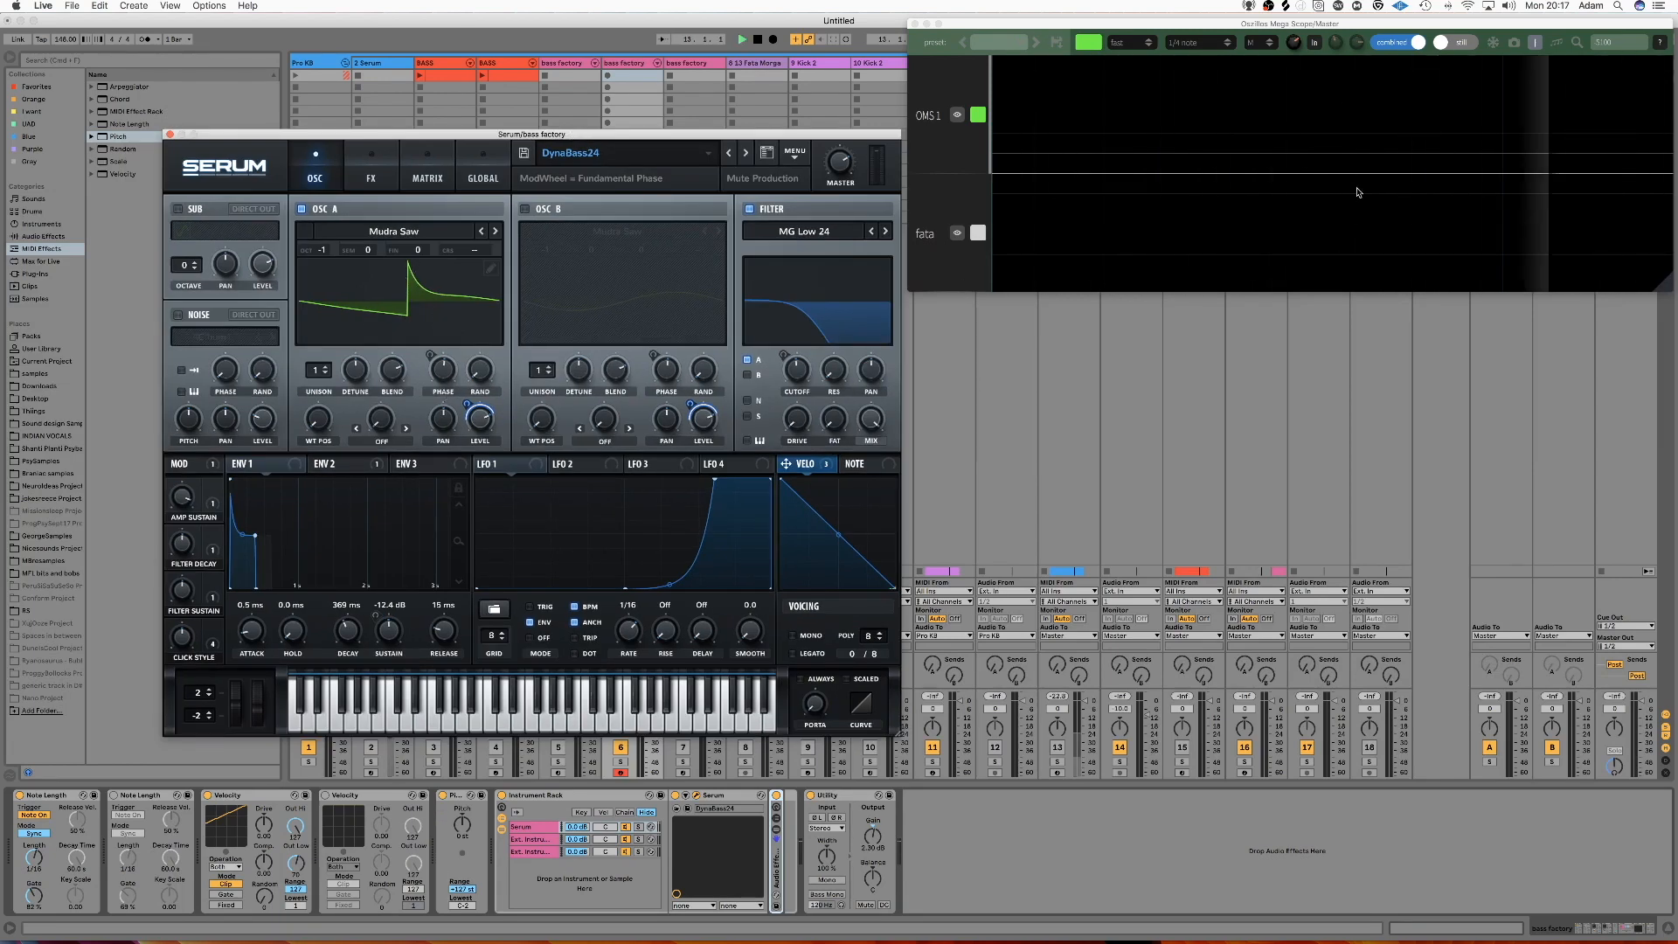
drag(1395, 112, 1590, 233)
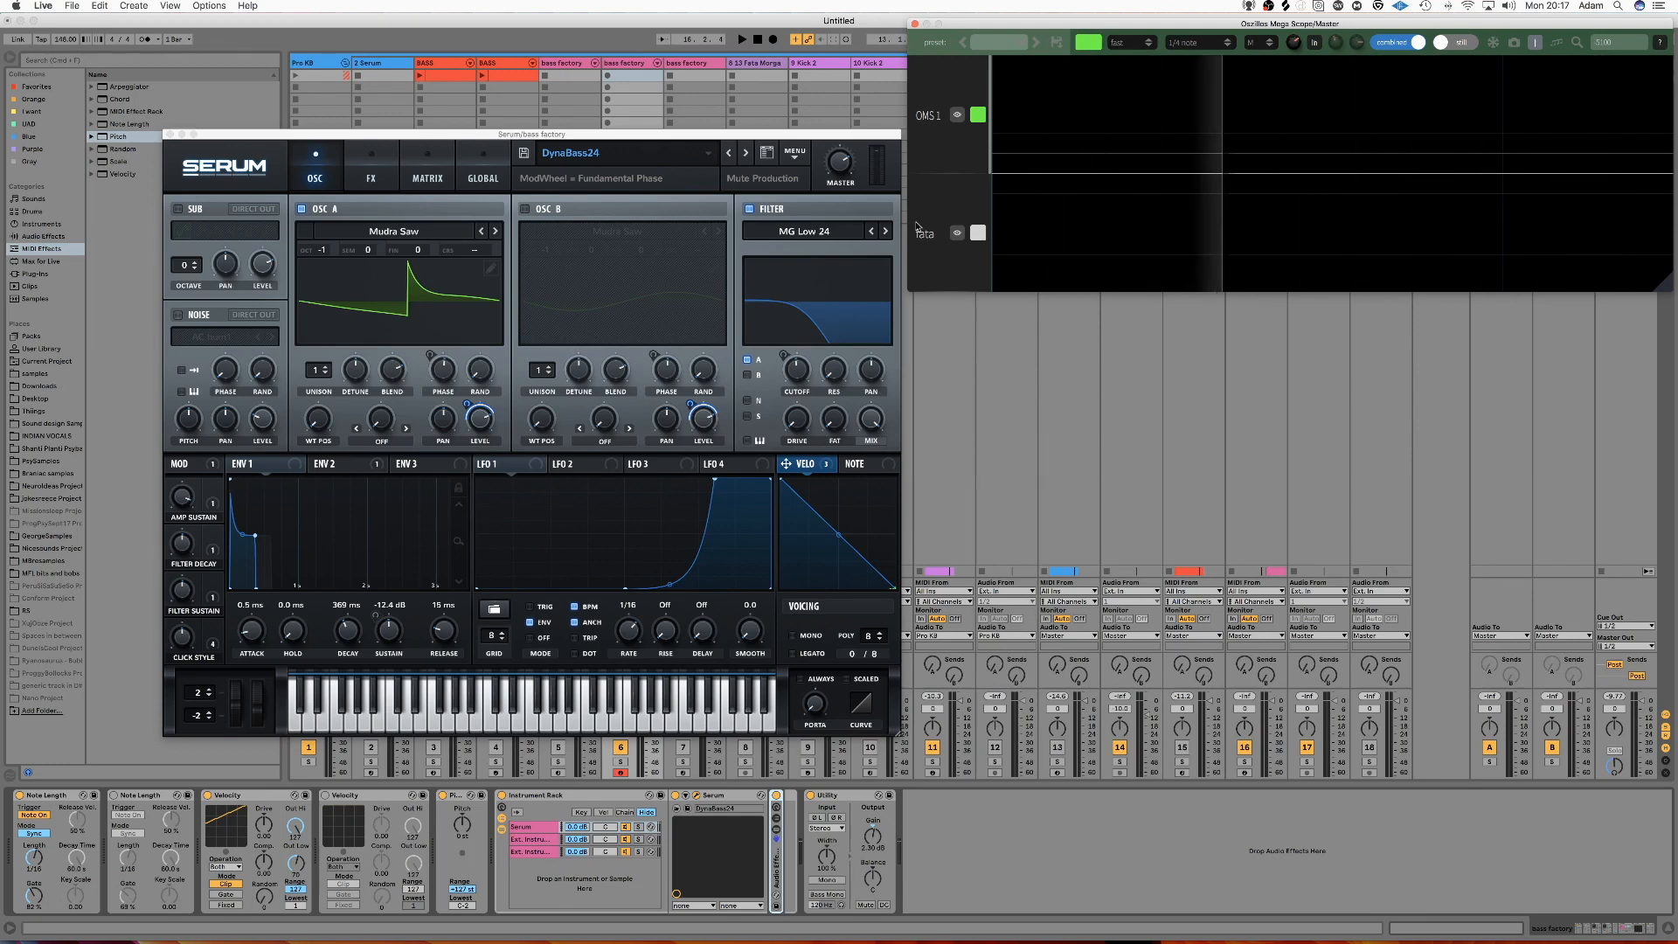
Step: Copy oscillator A to B with its modulations and clear bin 2 to end from oscillator B's wavetable
click(794, 153)
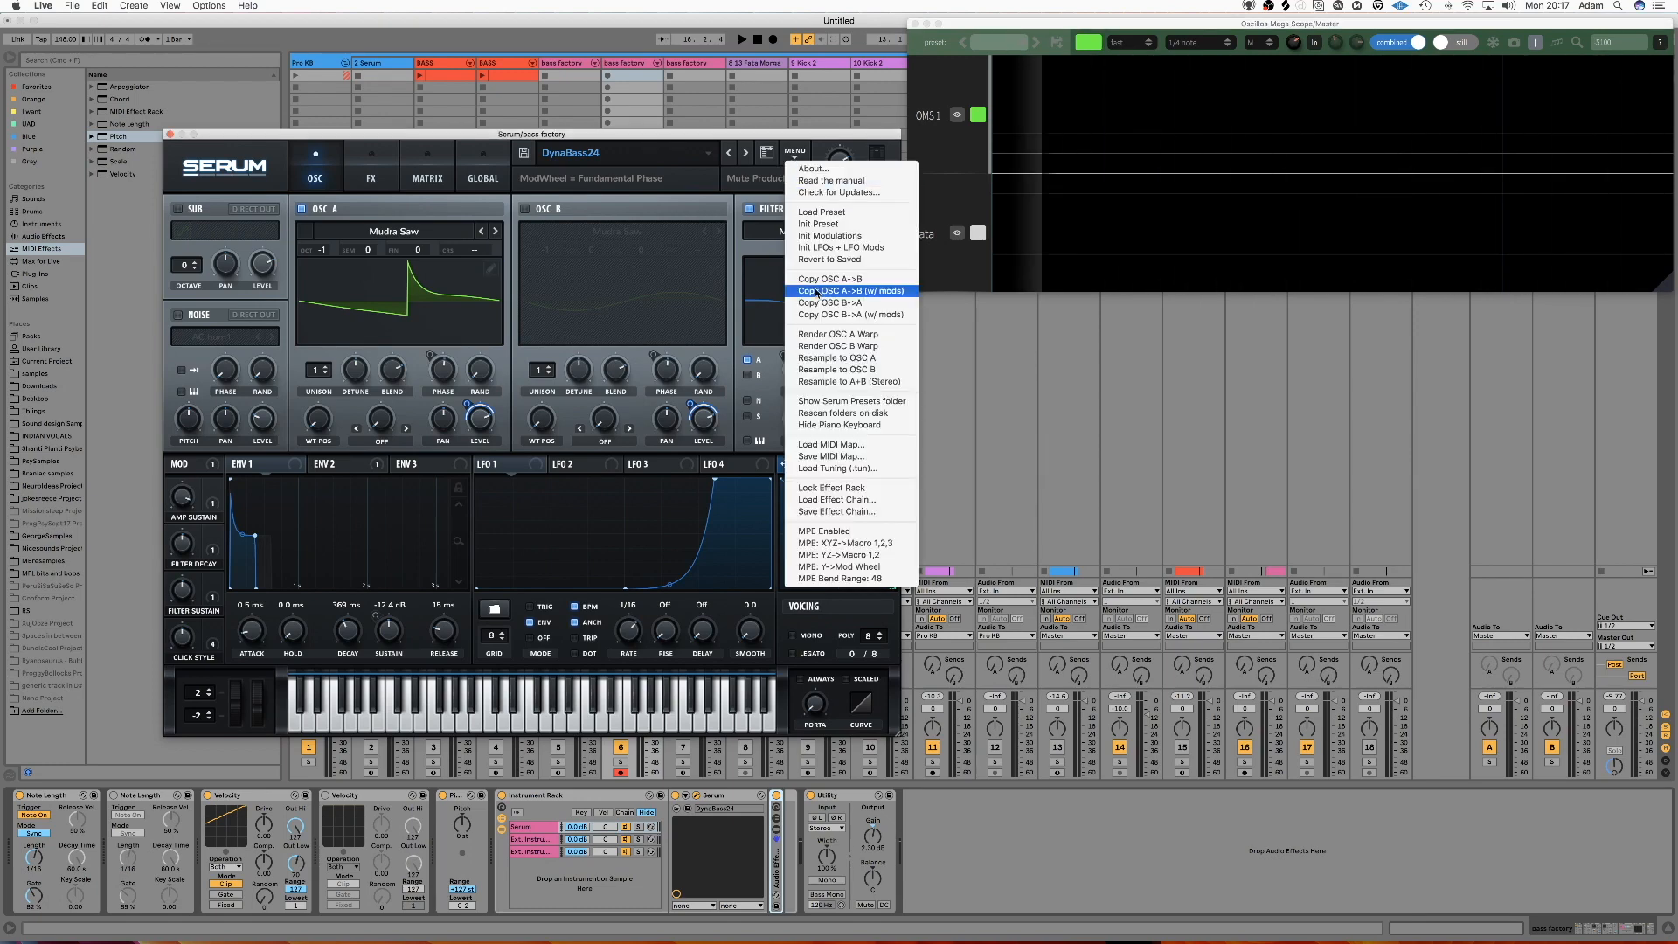
click(816, 292)
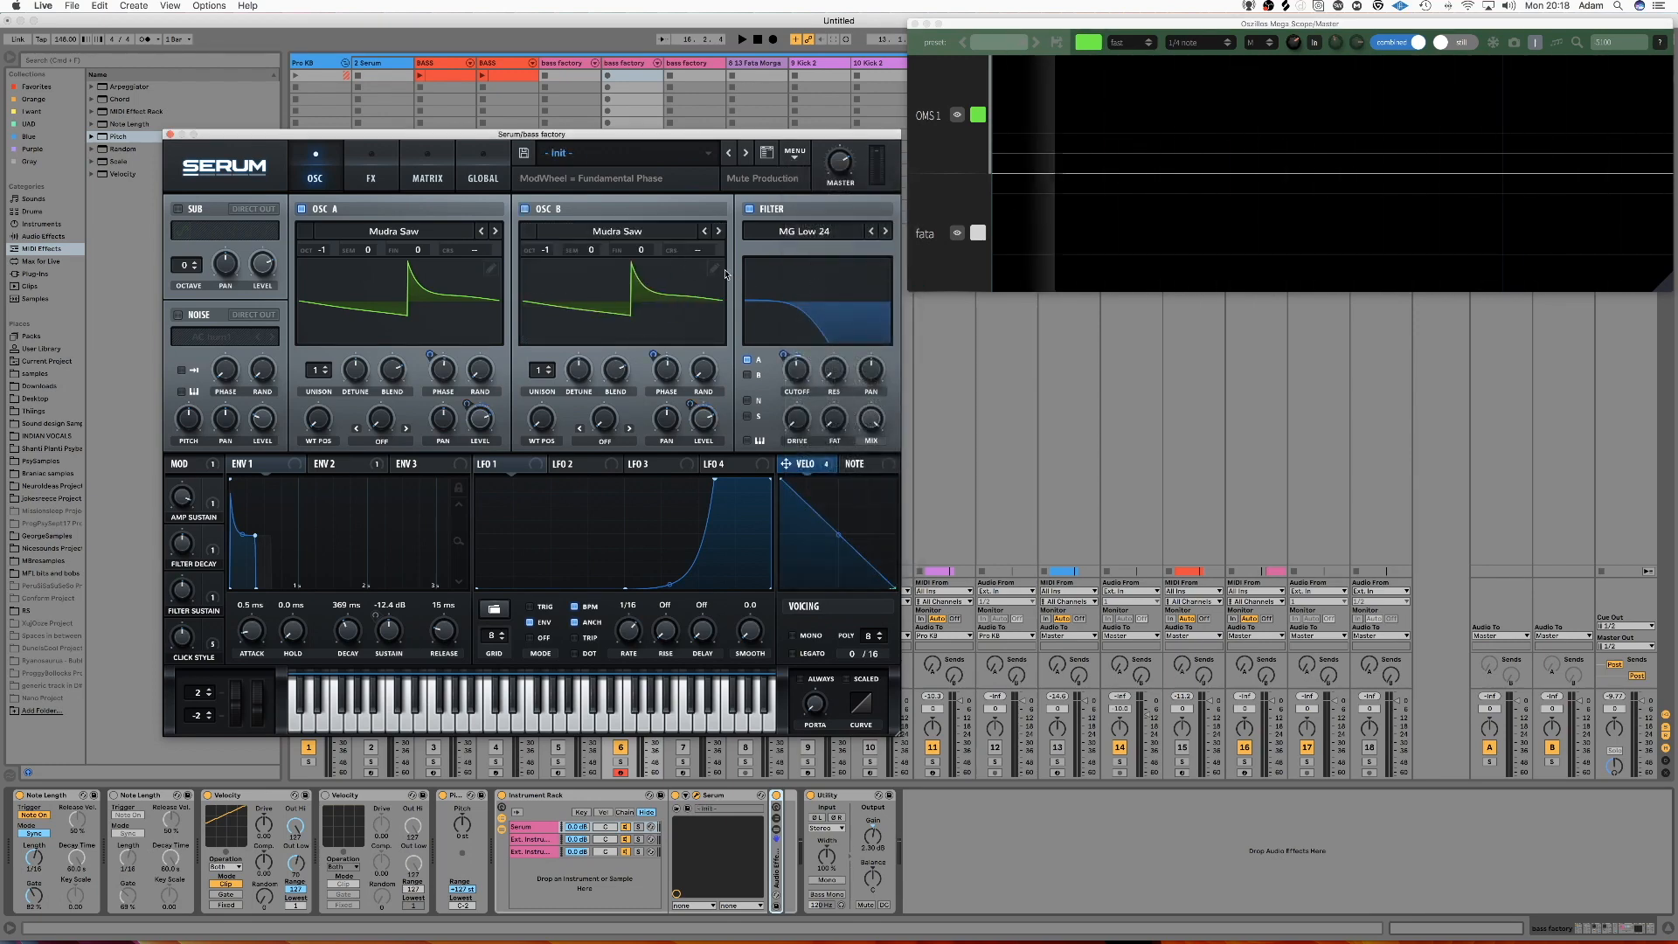
click(714, 270)
right_click(237, 245)
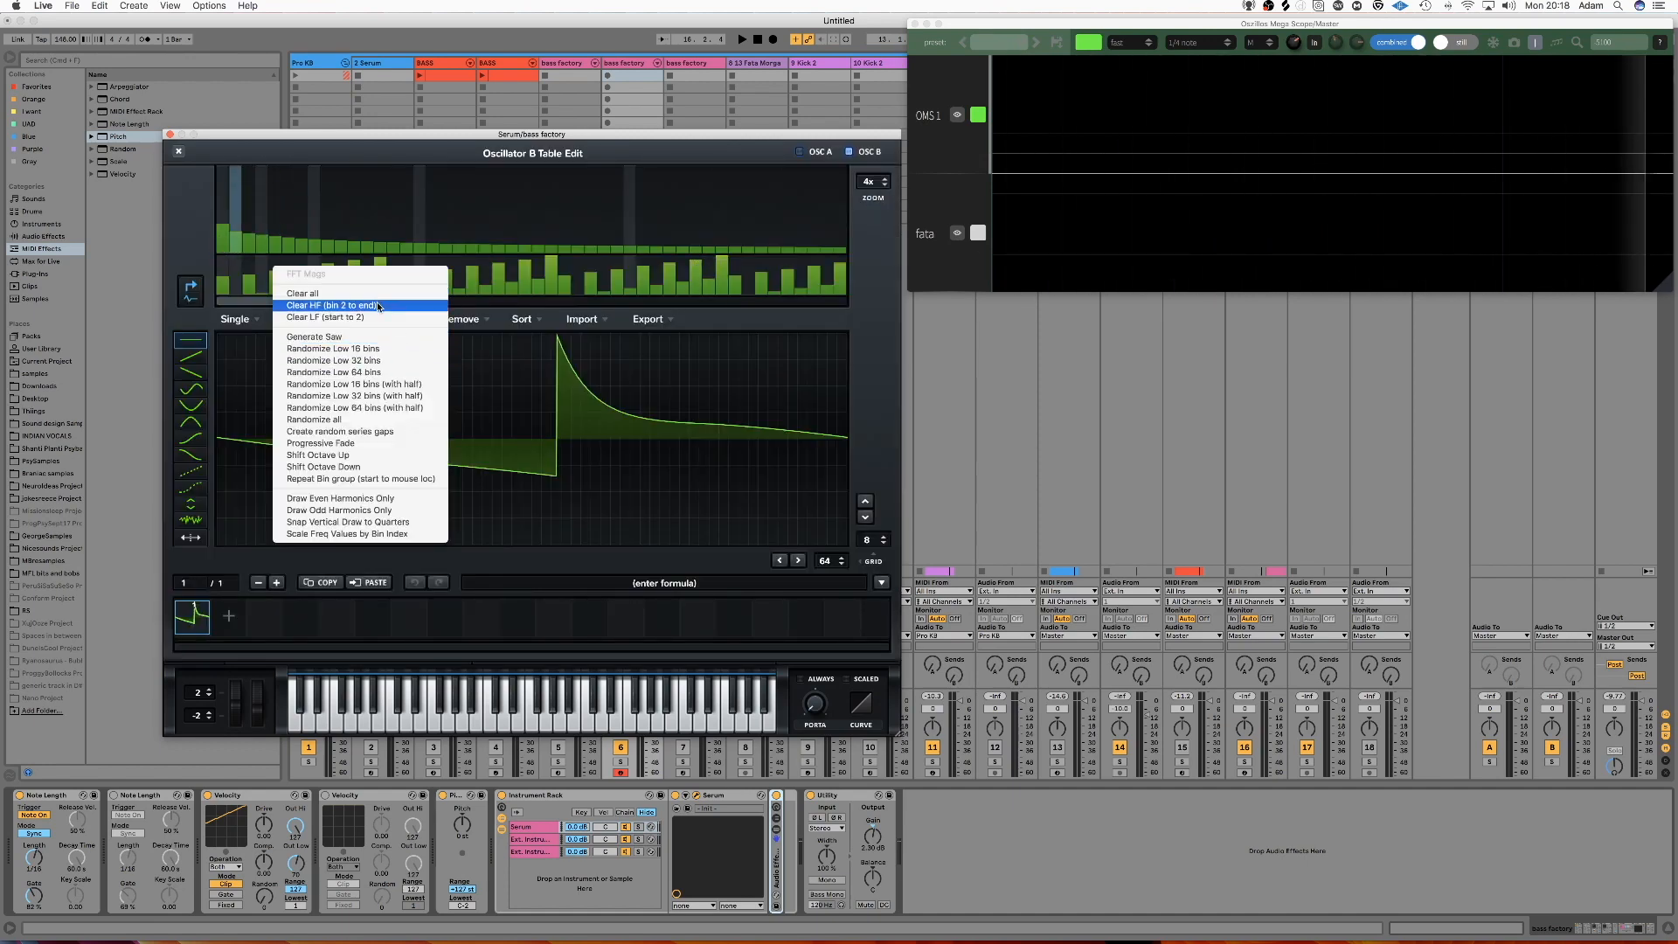
click(323, 305)
click(178, 152)
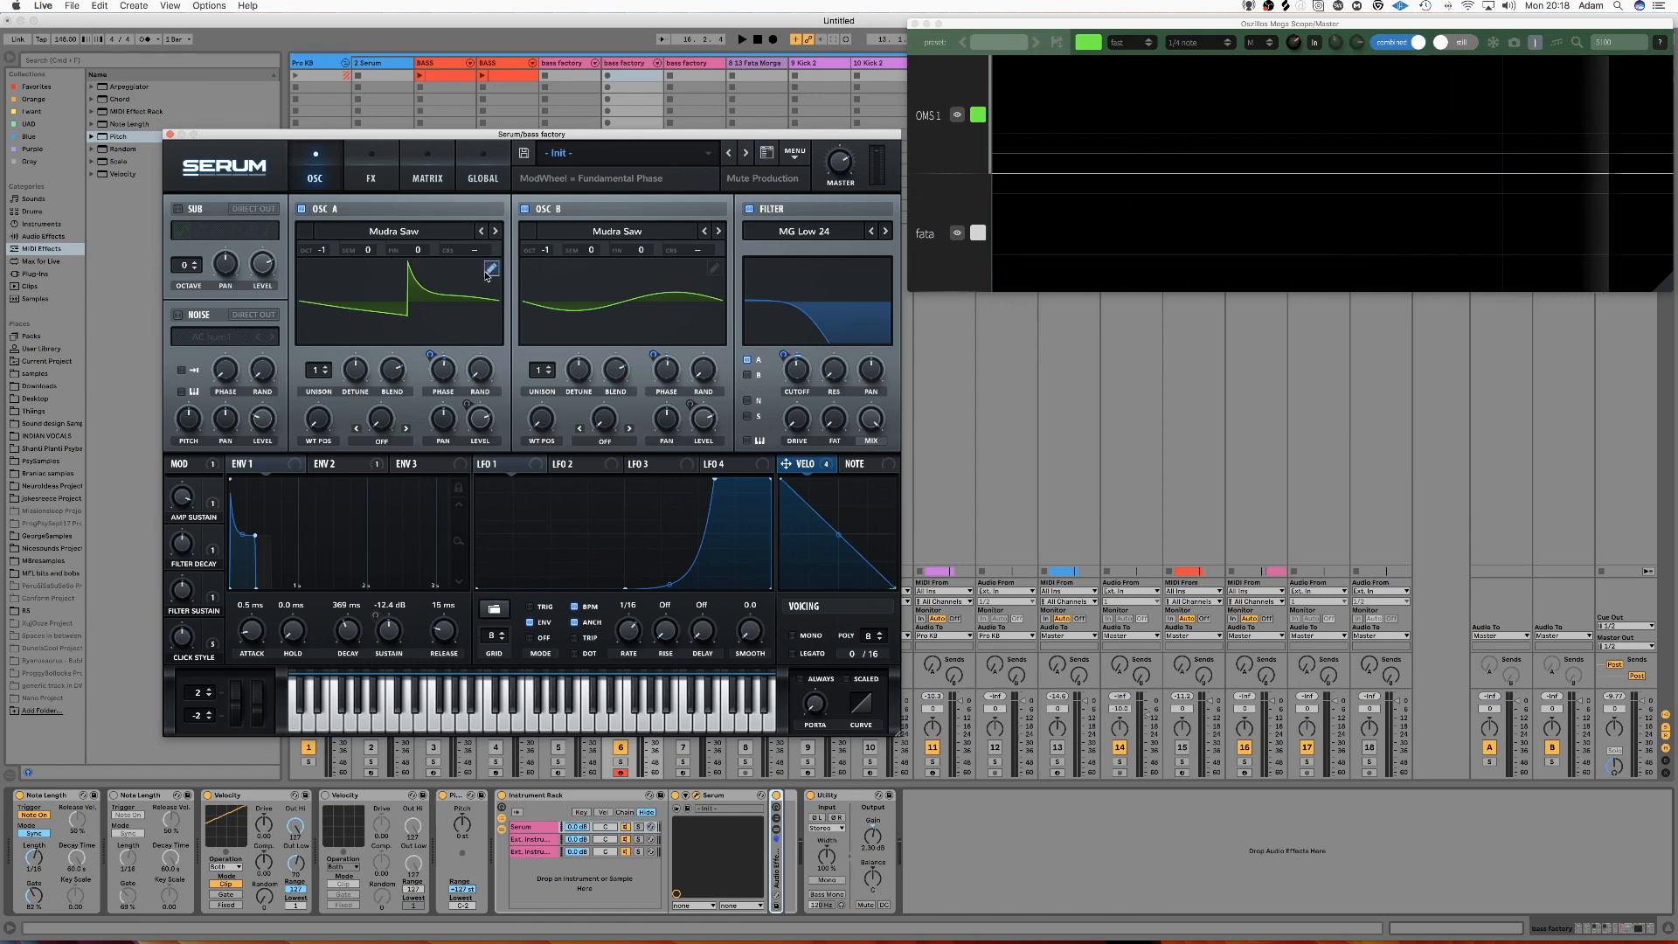
Step: Remove the fundamental harmonic from oscillator A's wavetable, keeping its upper harmonics
click(487, 272)
drag(222, 234, 222, 305)
click(178, 152)
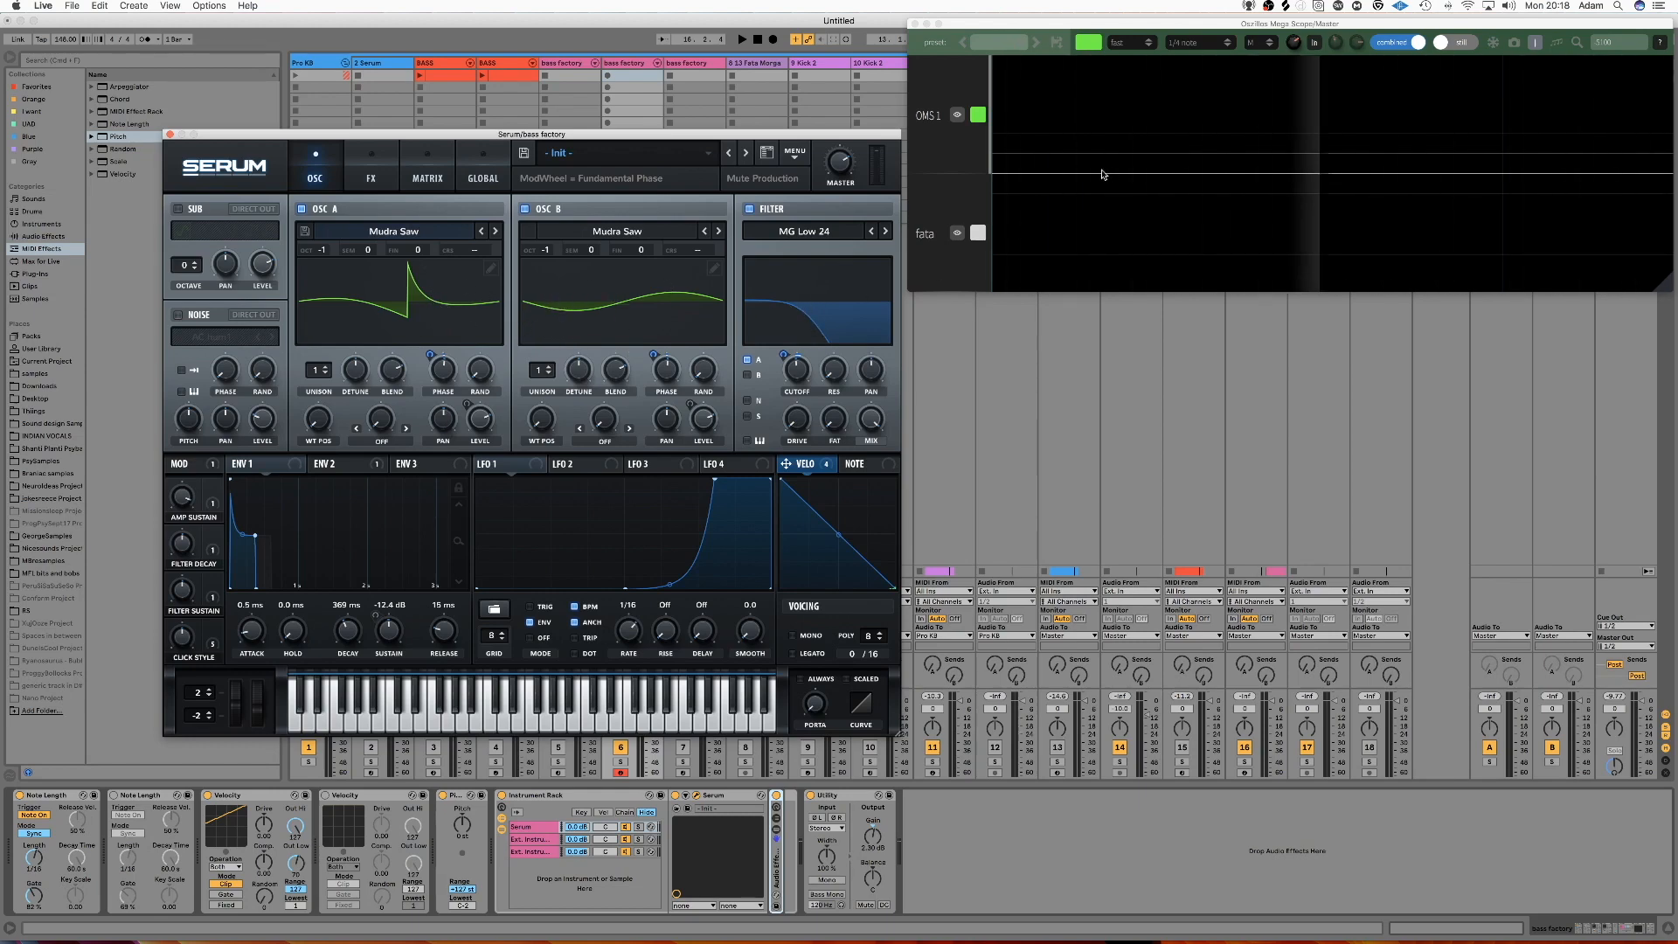
Step: Play the loop to examine the combined waveform on the scope, moving the Serum window clear of the mixer
click(1395, 211)
key(space)
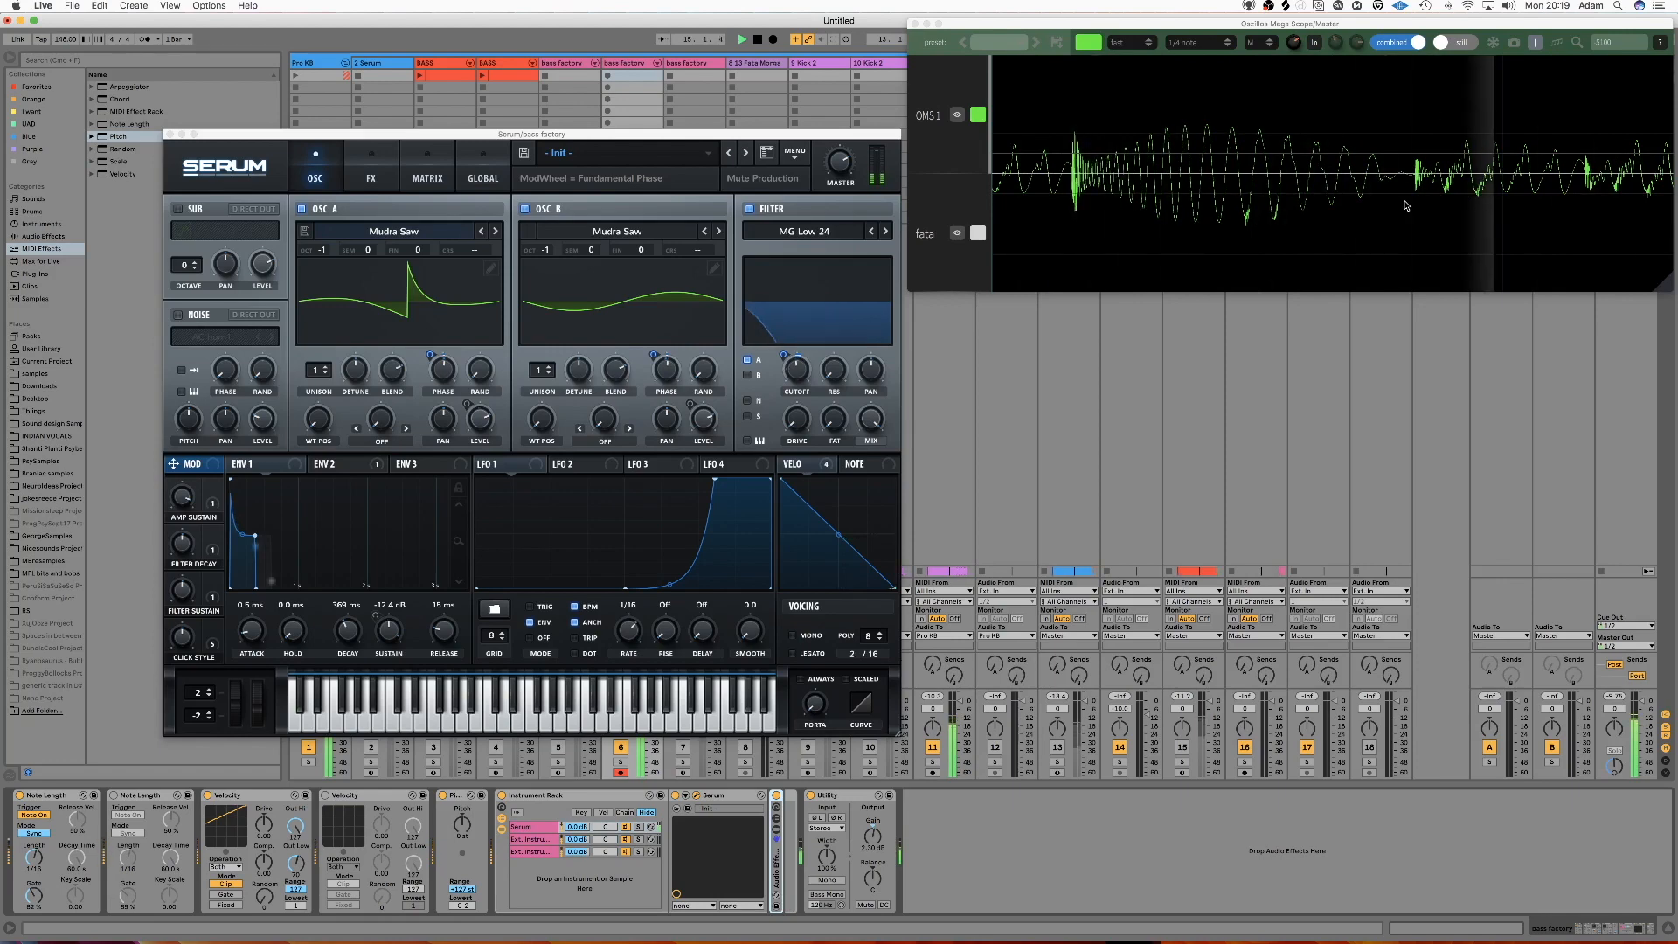
key(space)
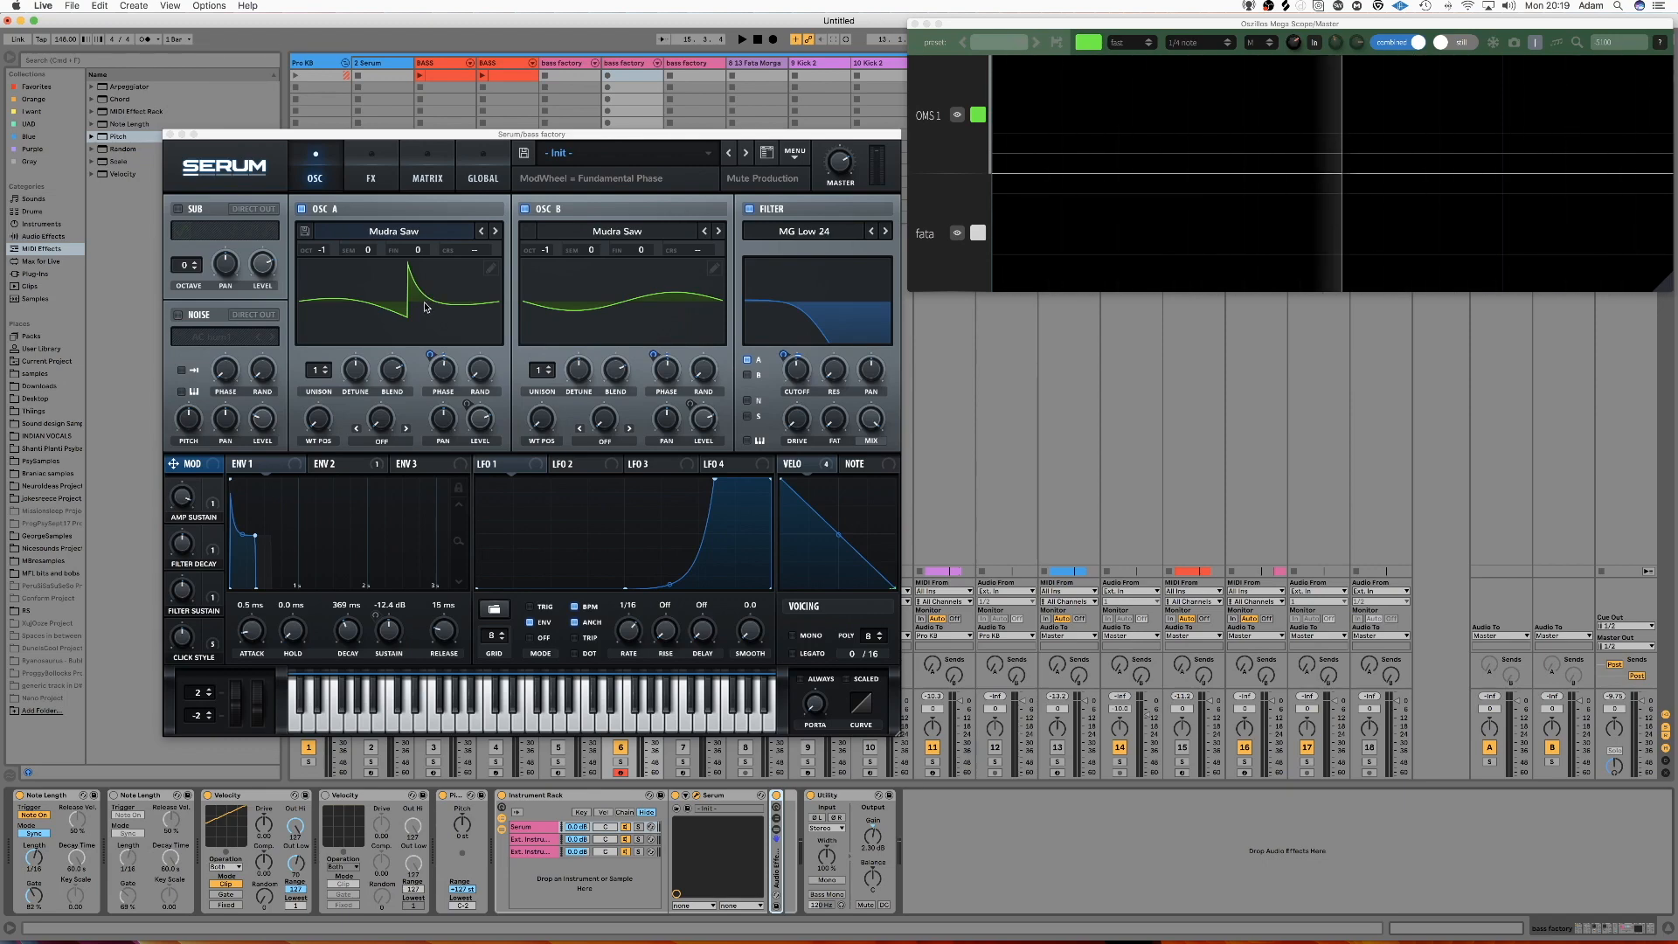
drag(589, 137, 611, 86)
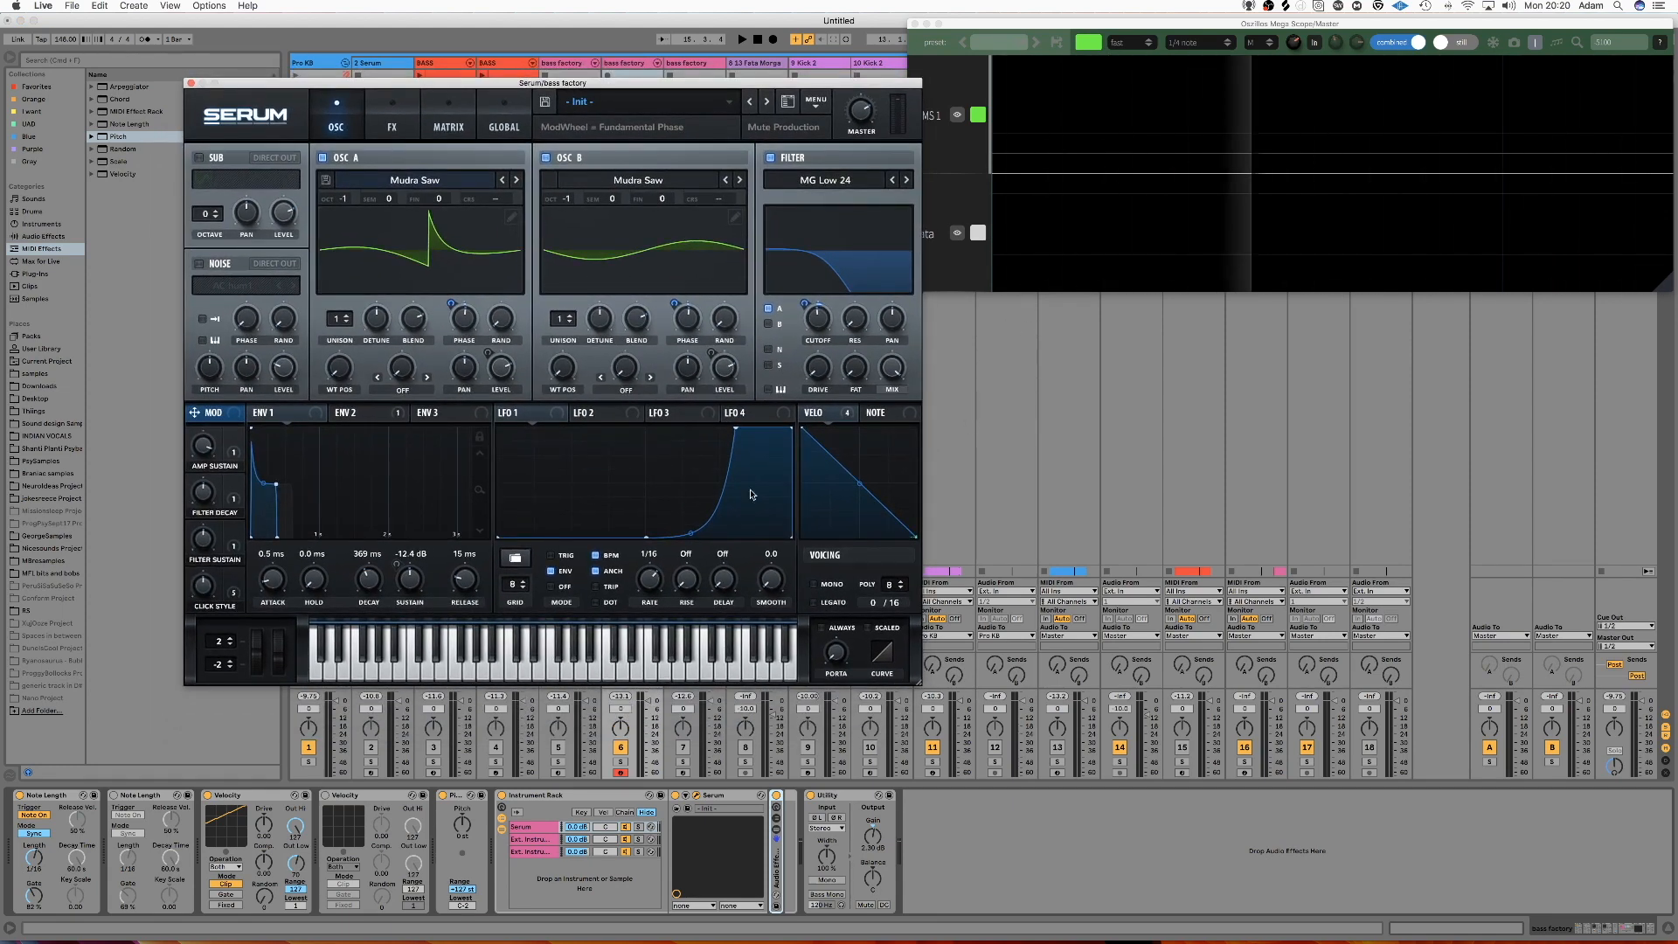
key(space)
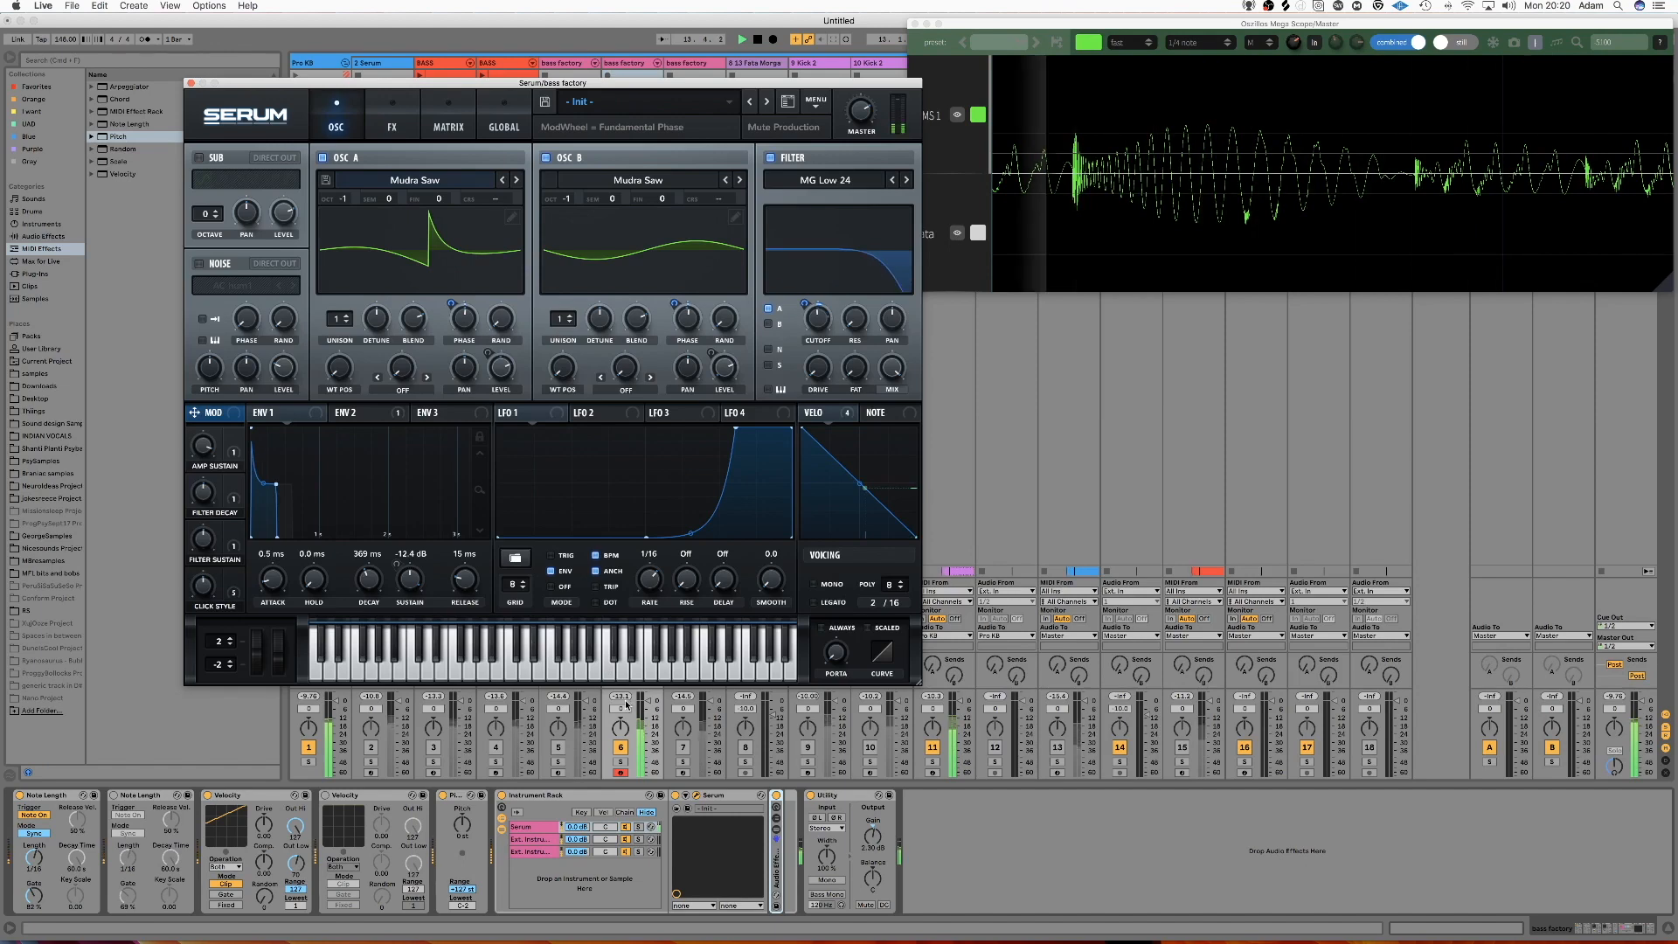
key(space)
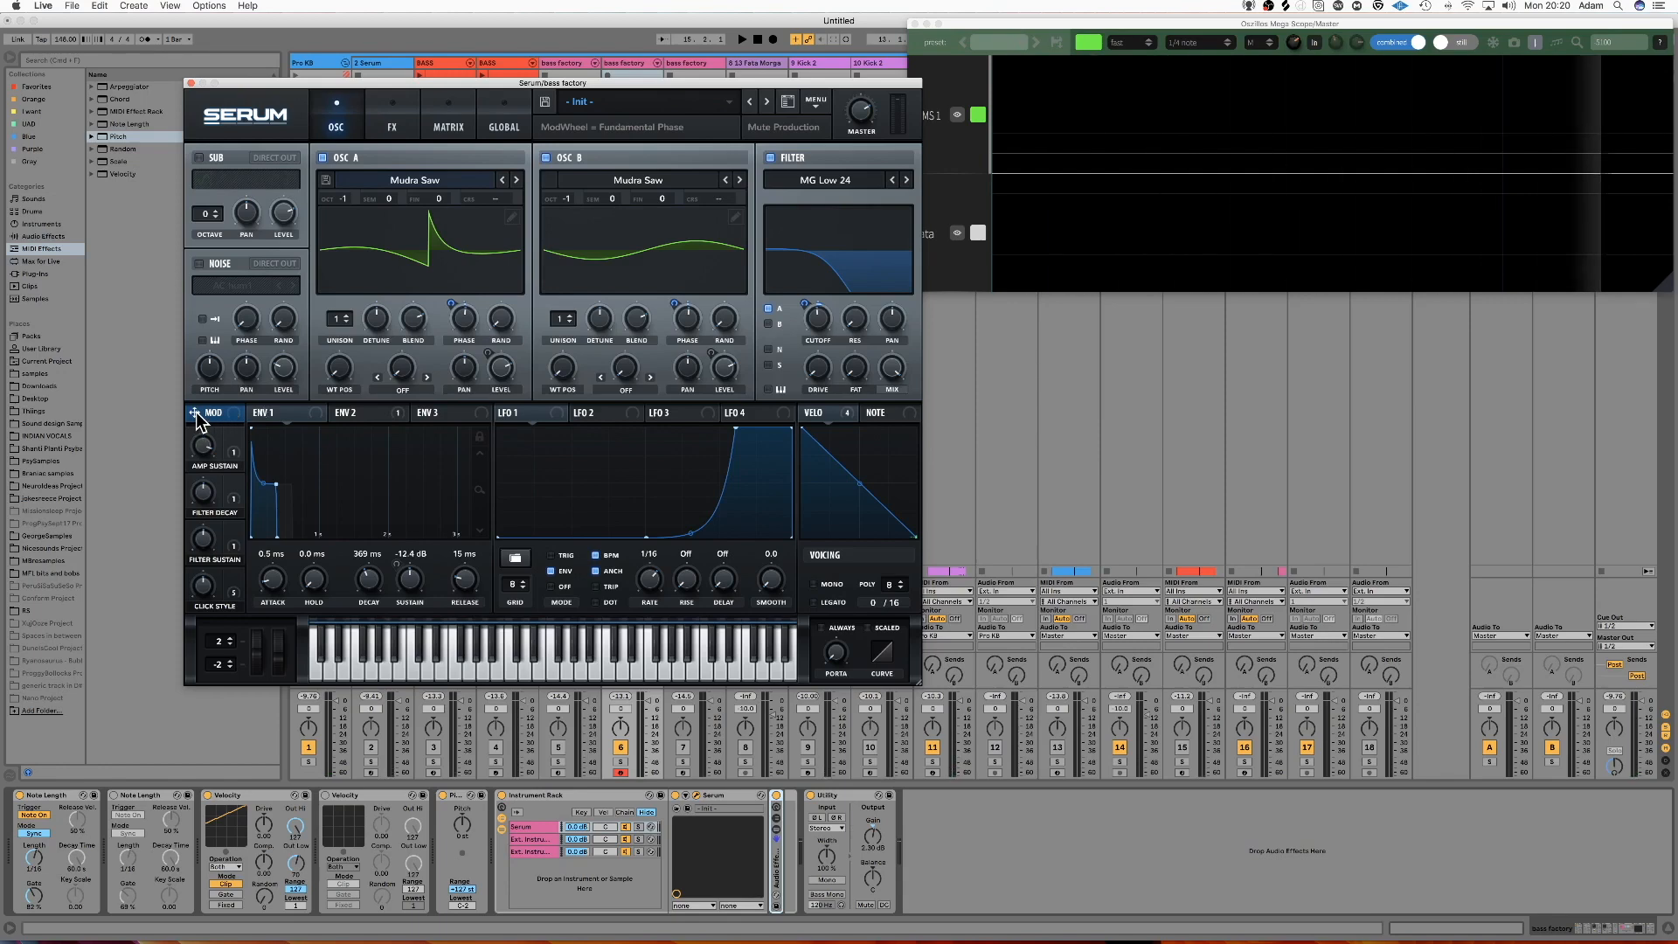
Step: Map the mod wheel to oscillator B's phase and play the loop to audition it
drag(196, 414, 682, 321)
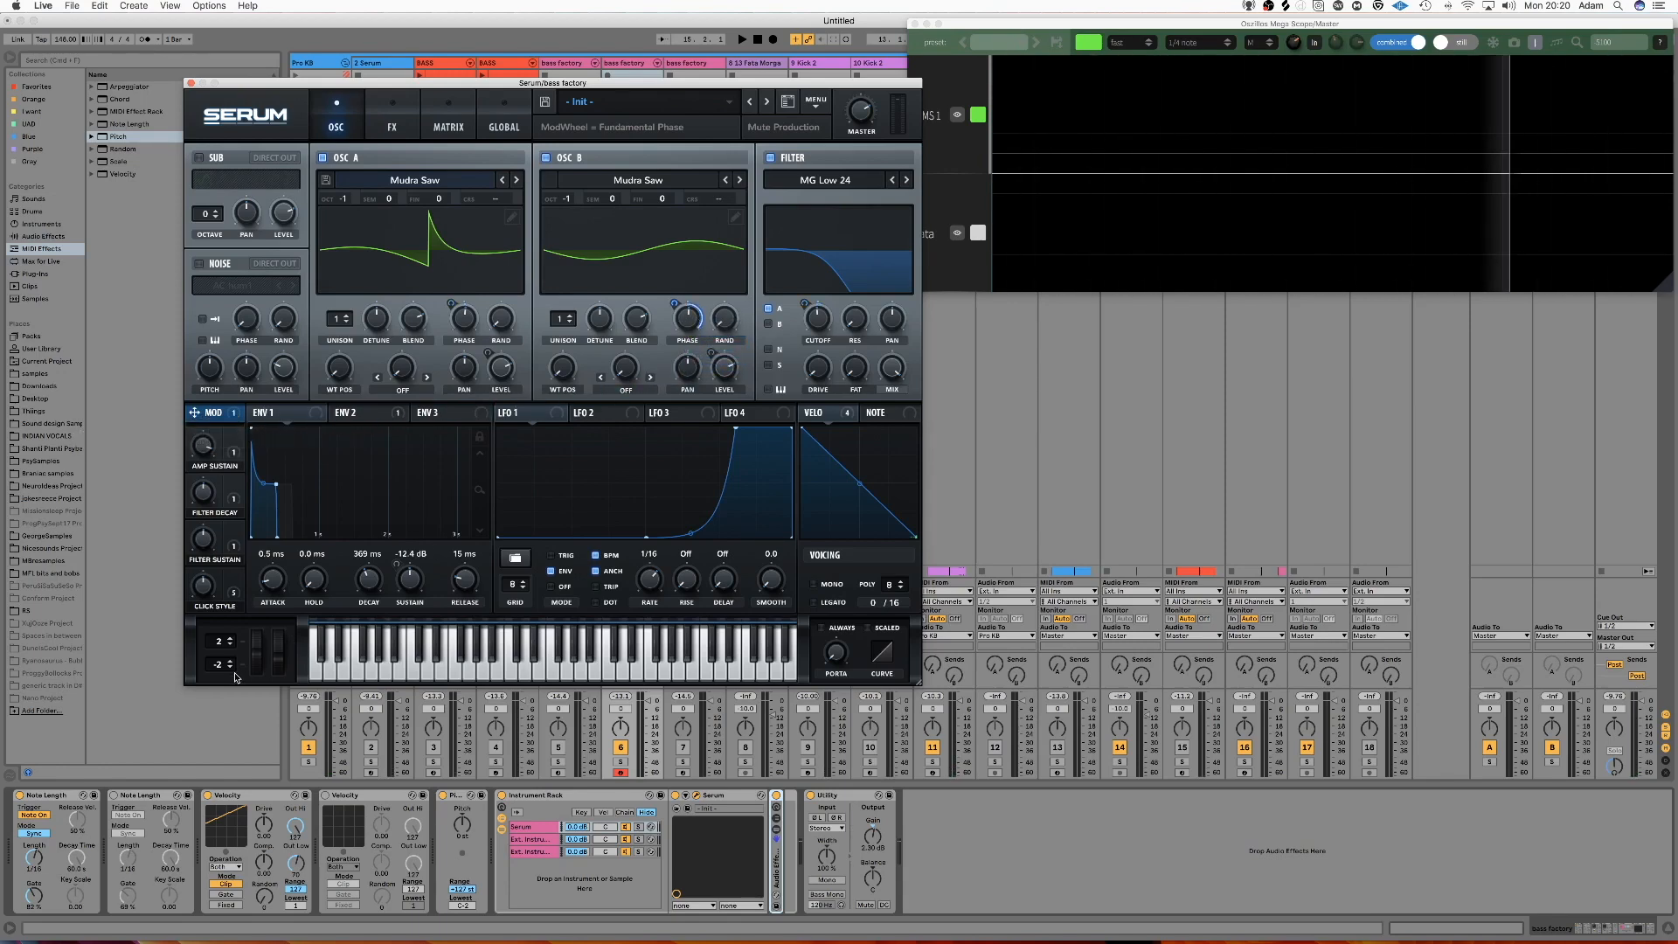
mouse_move(279, 653)
mouse_down()
mouse_move(276, 700)
mouse_move(280, 652)
mouse_up()
key(space)
key(space)
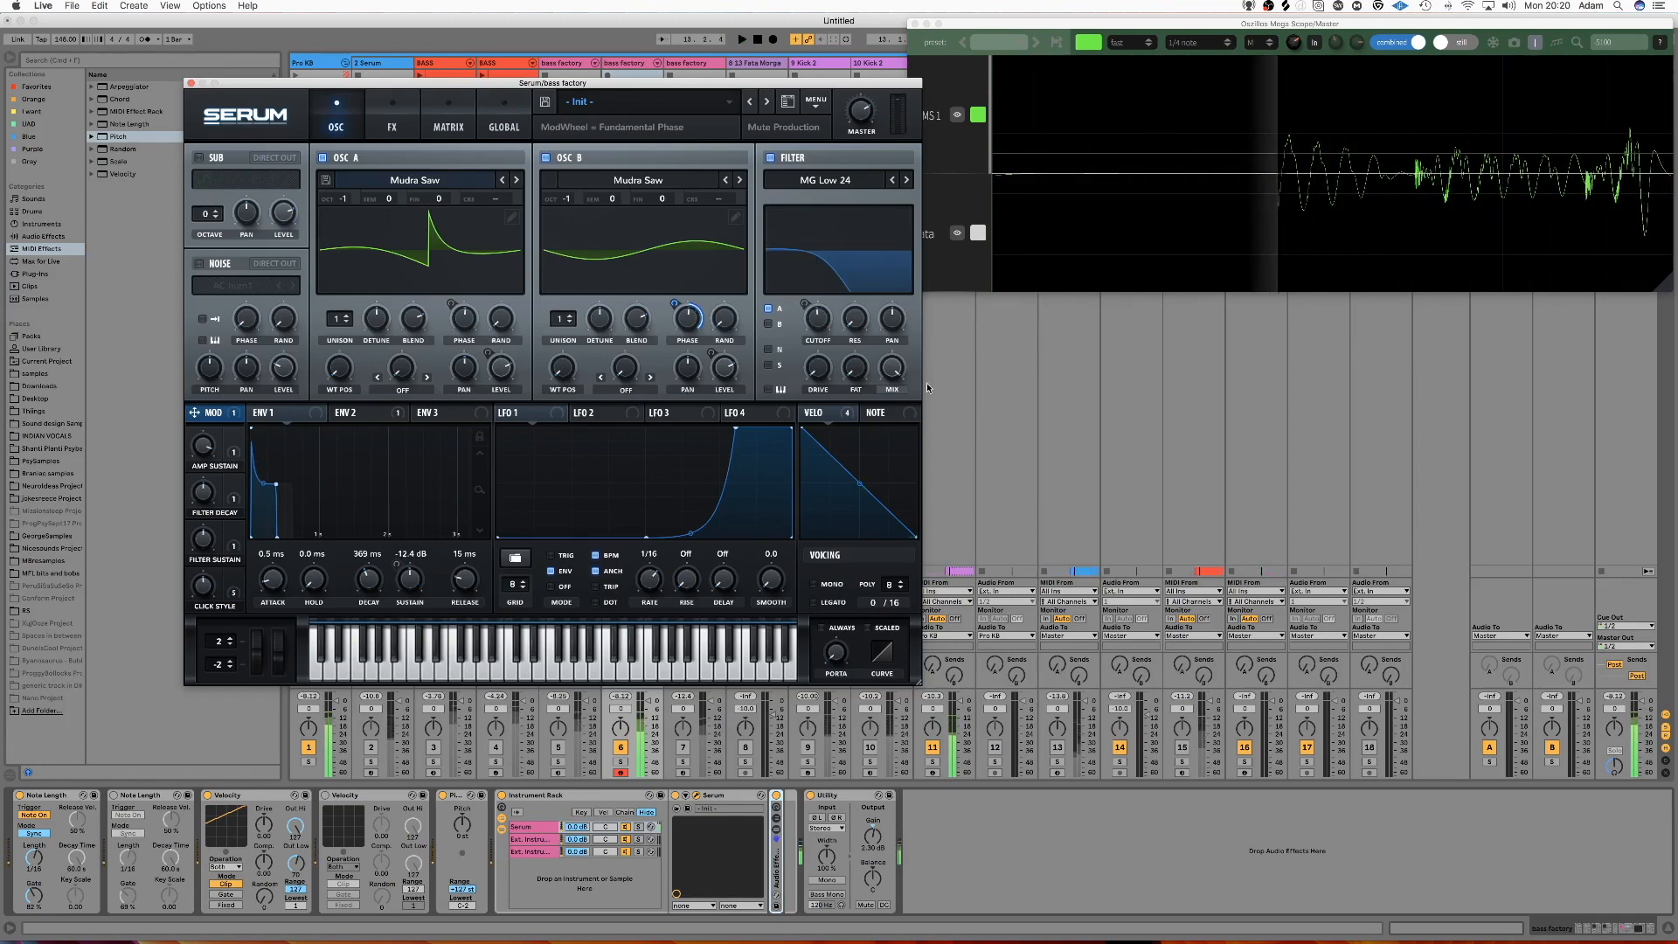
Step: Replay the loop several times and examine on the scope how oscillator B's phase affects the waveform
key(space)
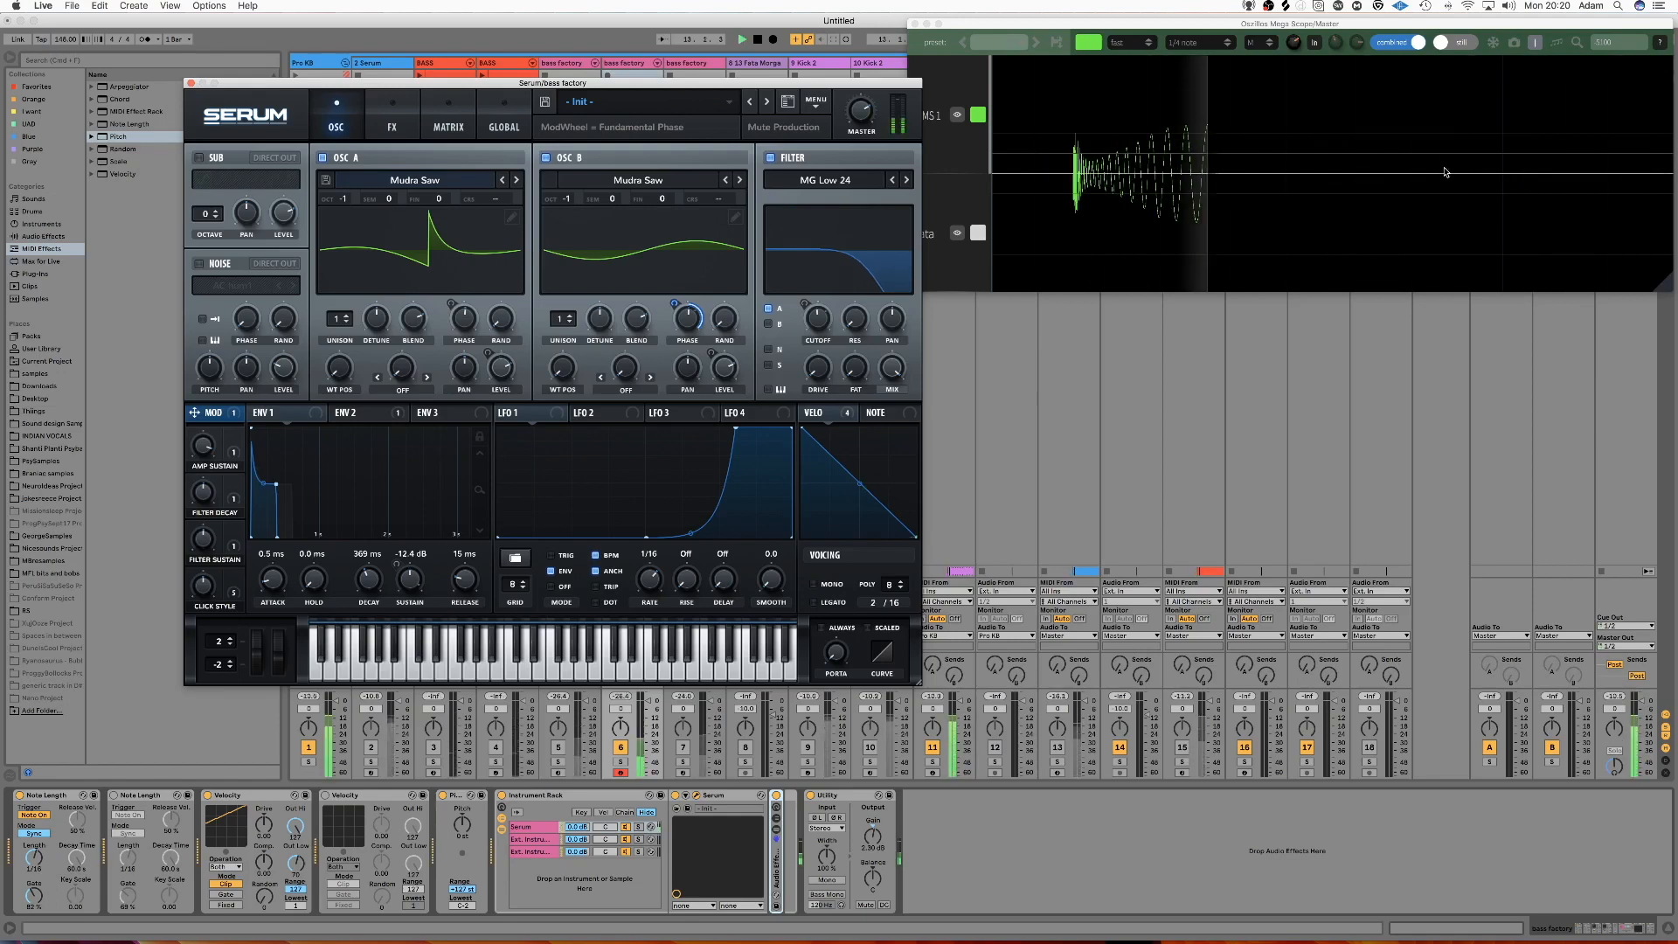
key(space)
key(space)
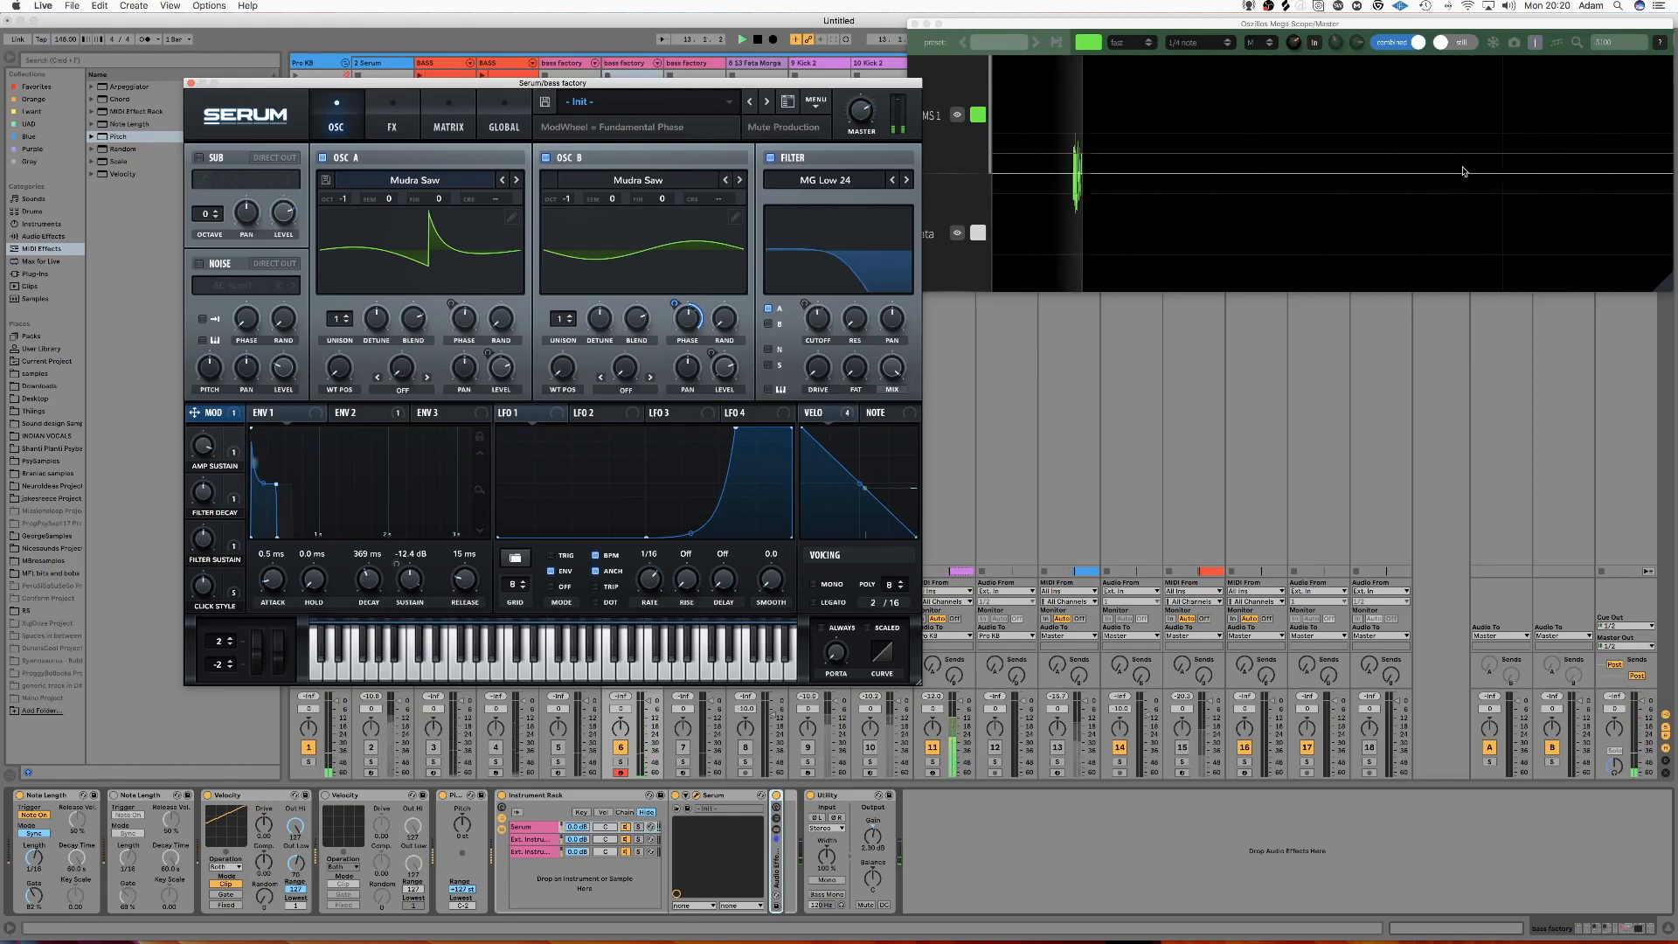
key(space)
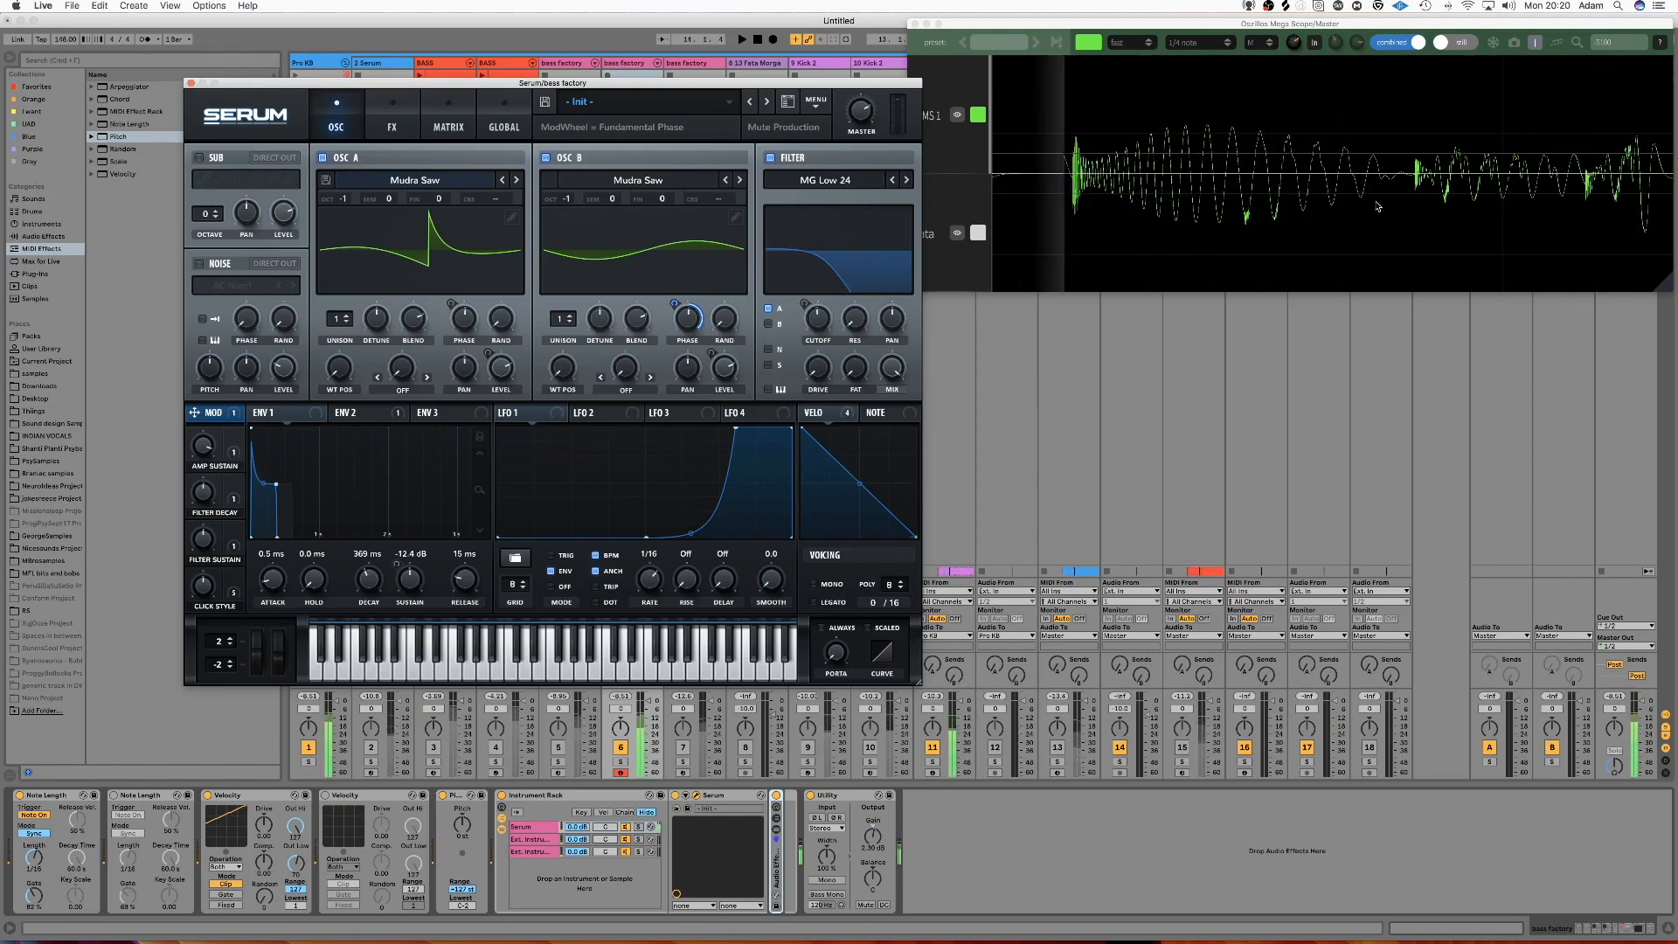
key(space)
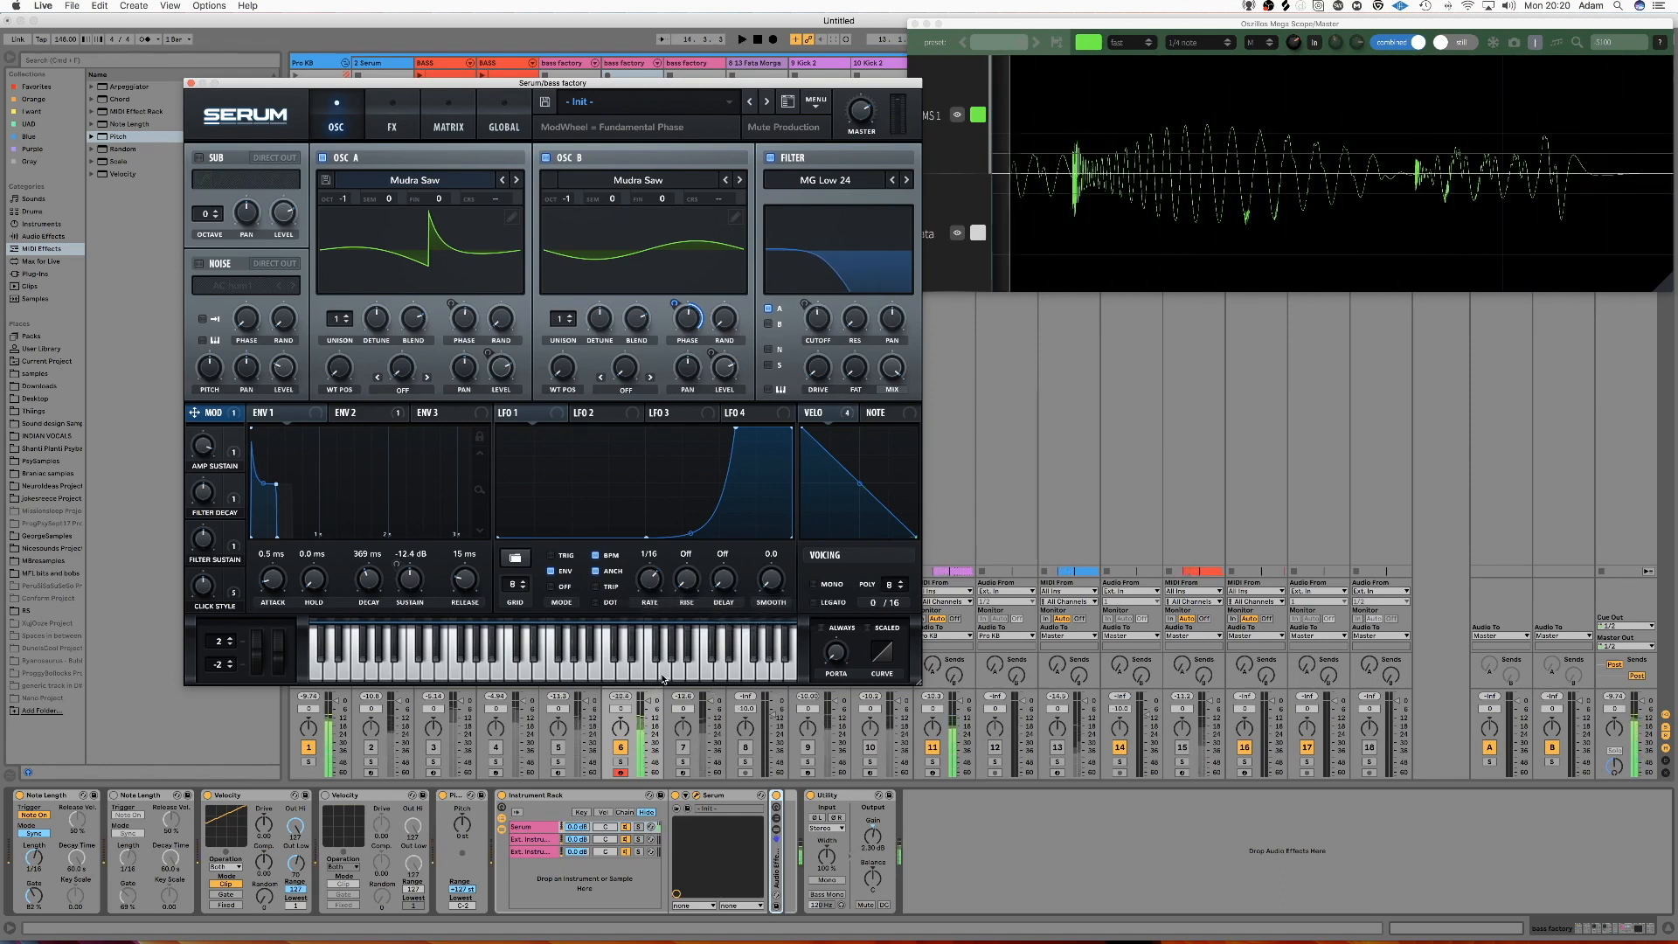
key(space)
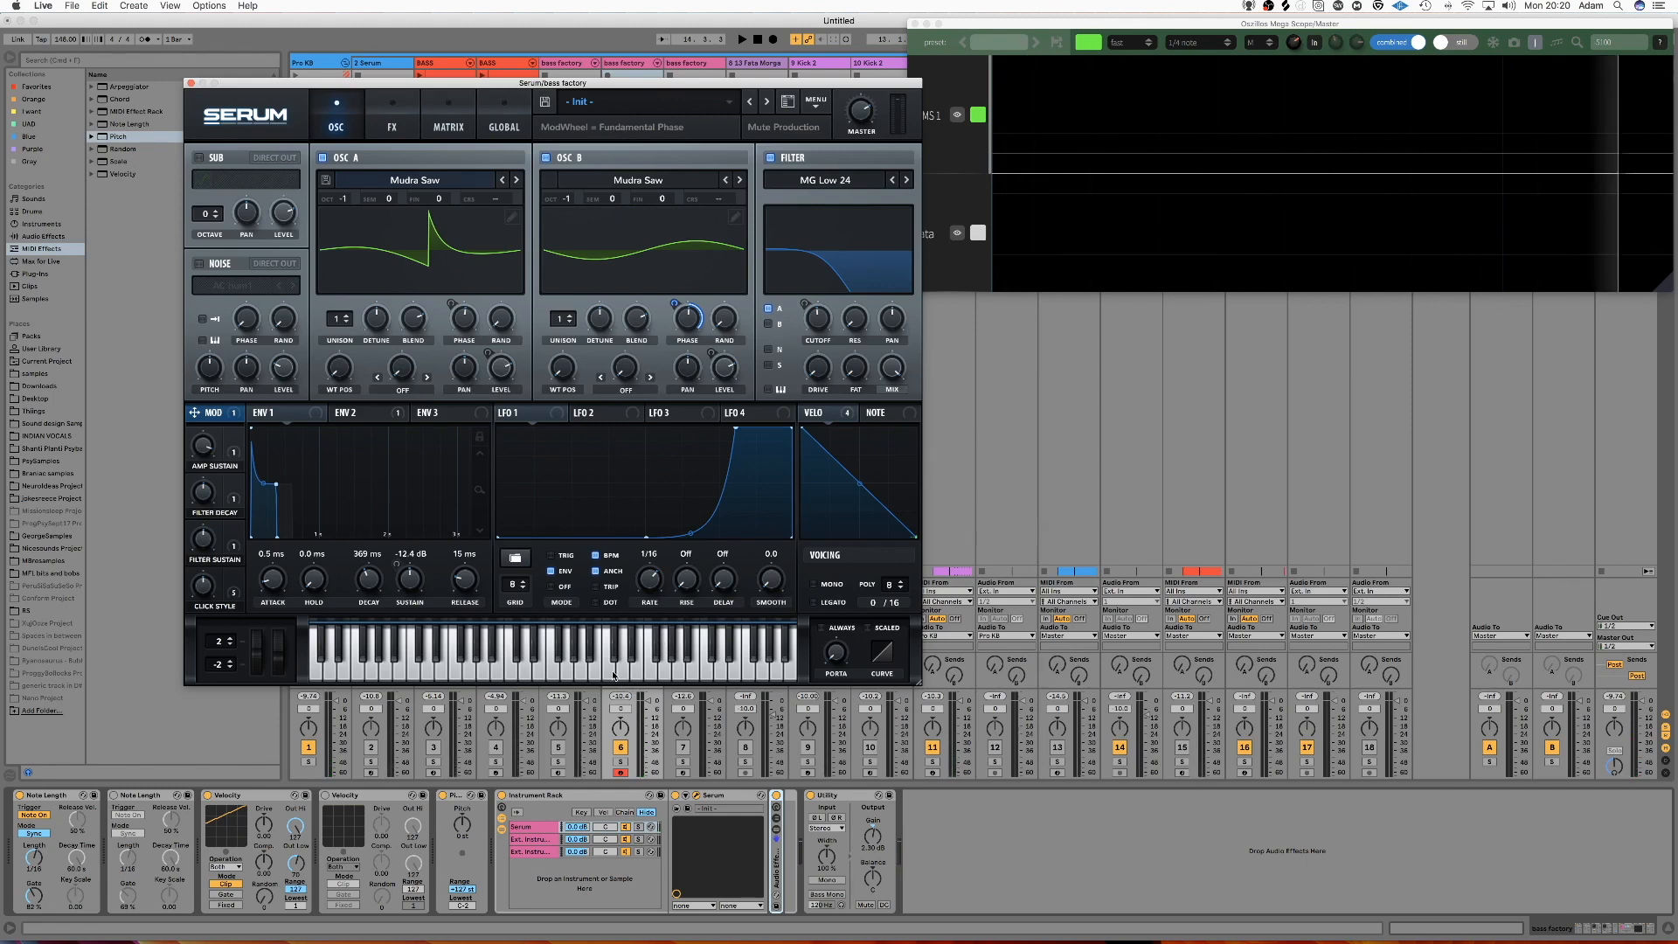
key(space)
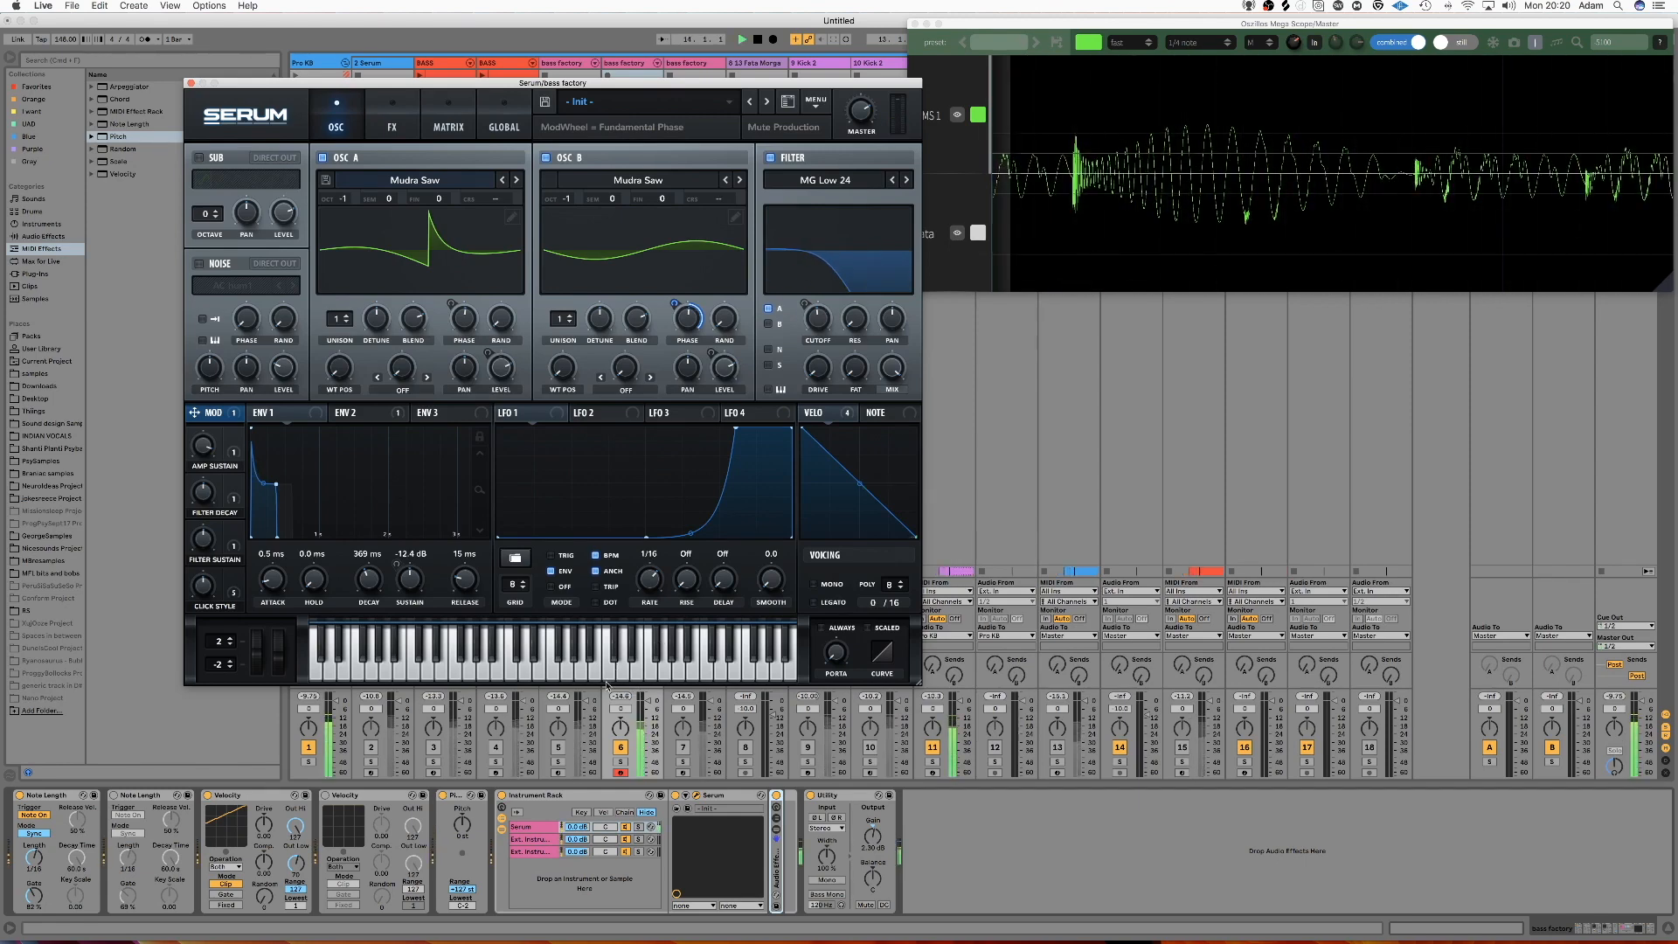
key(space)
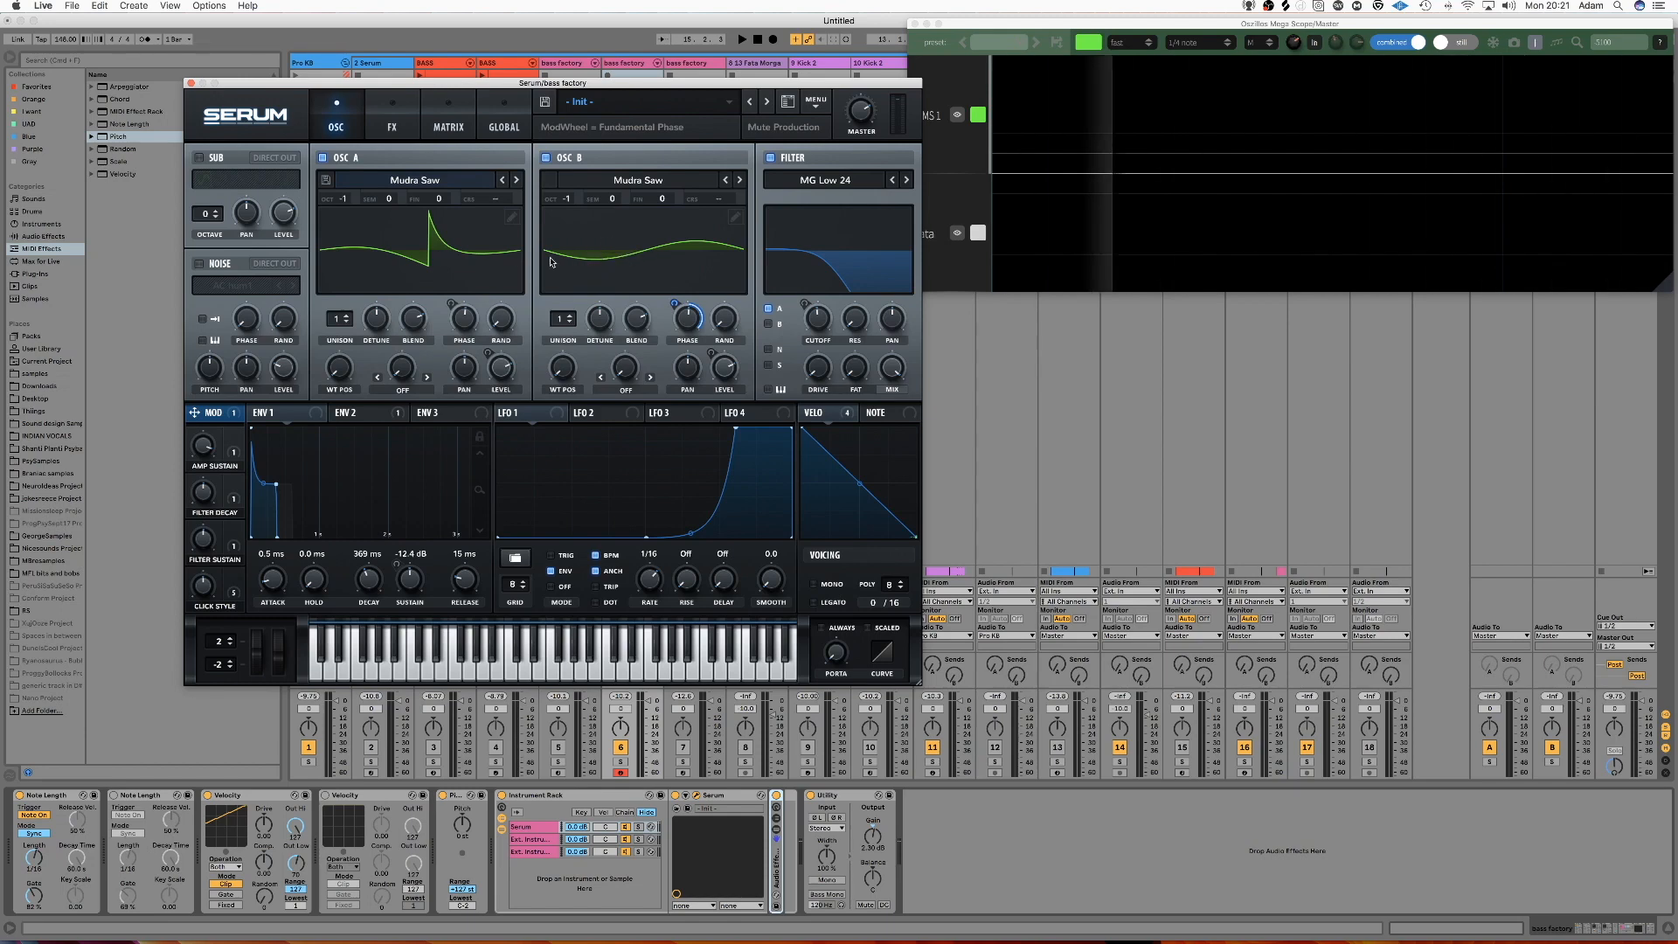
Step: Show the Note modulation source and try to map it to oscillator B's level
click(872, 413)
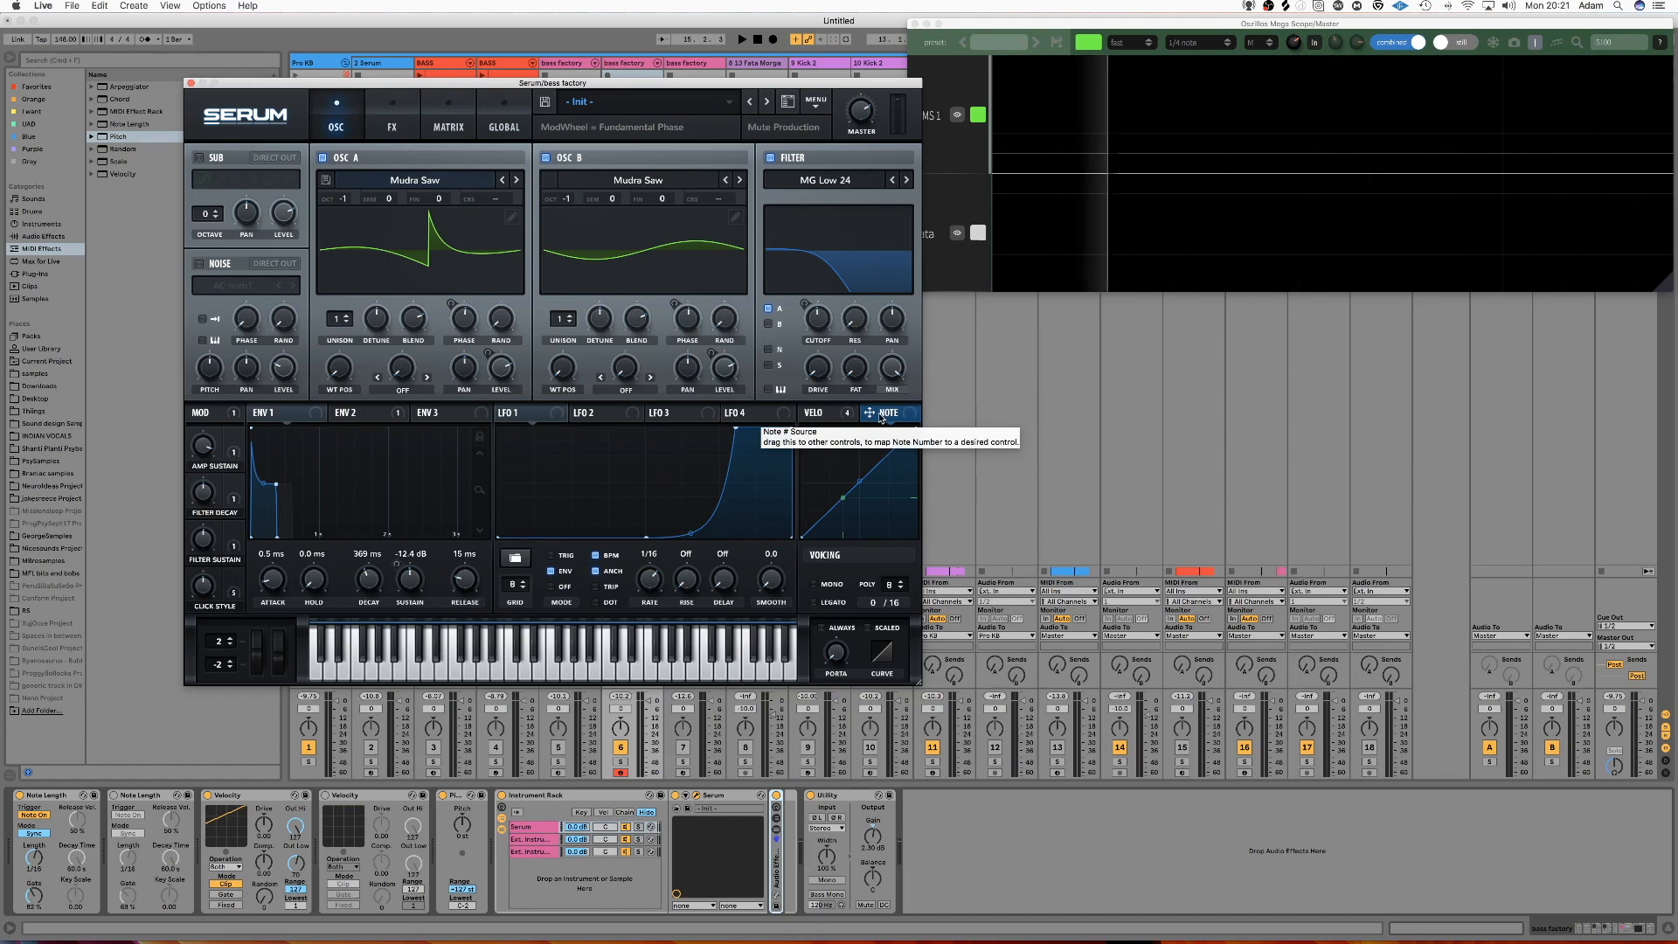
drag(880, 417, 739, 383)
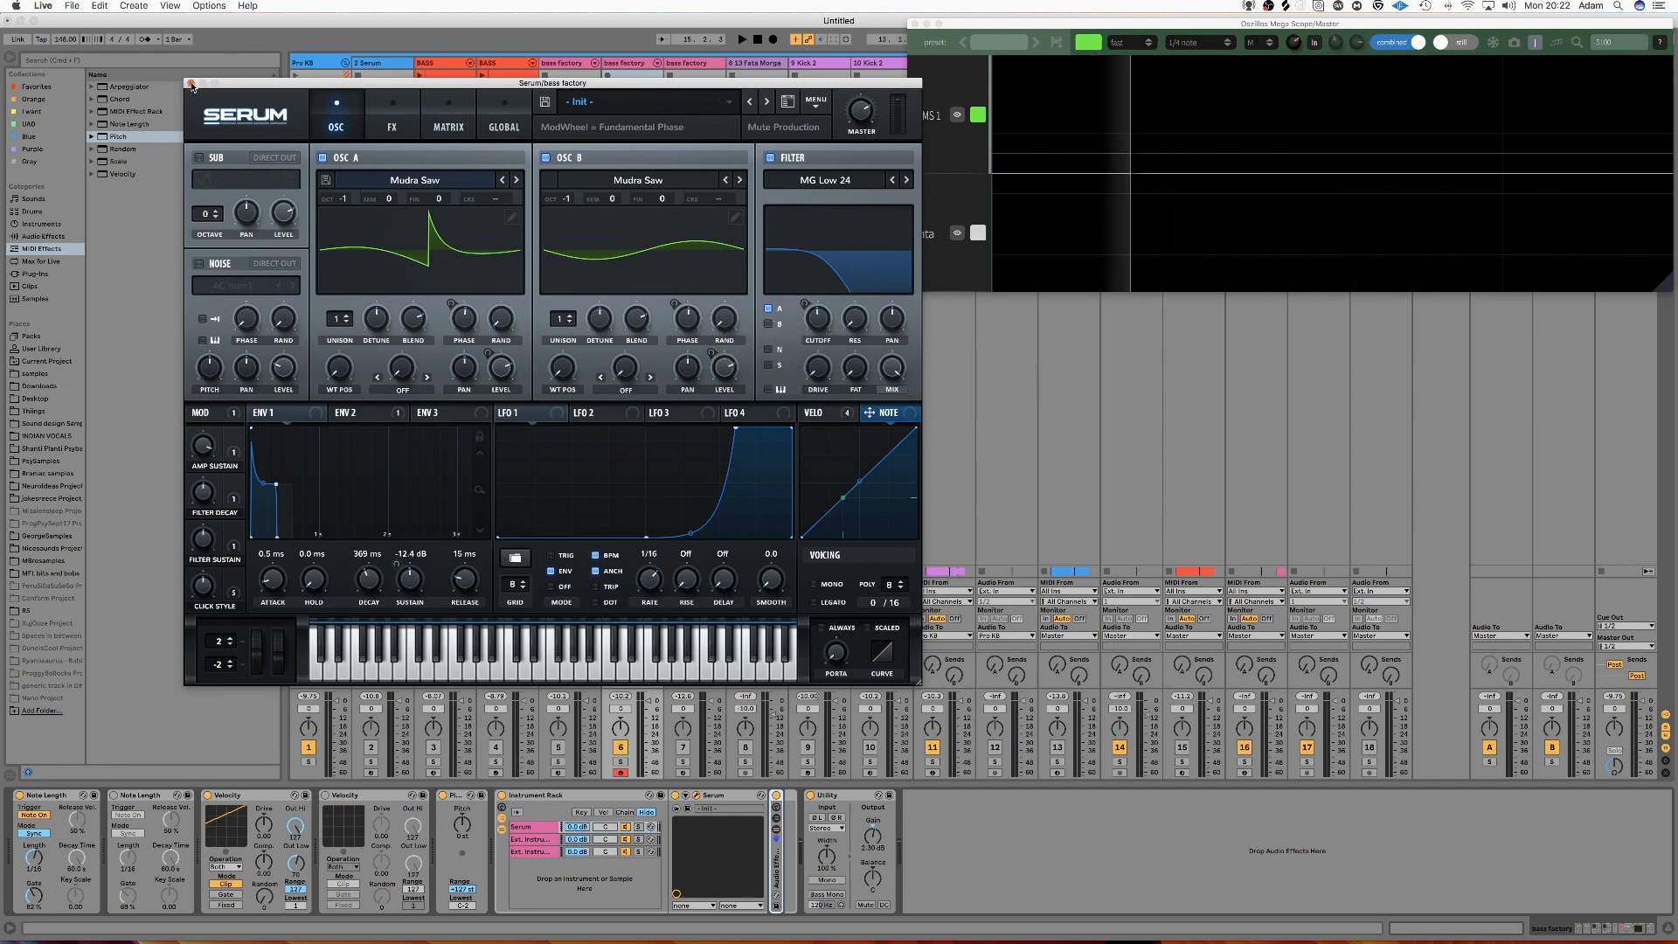
Step: Turn off oscillator A, solo the bass factory track 6, and play it to view oscillator B alone
click(322, 158)
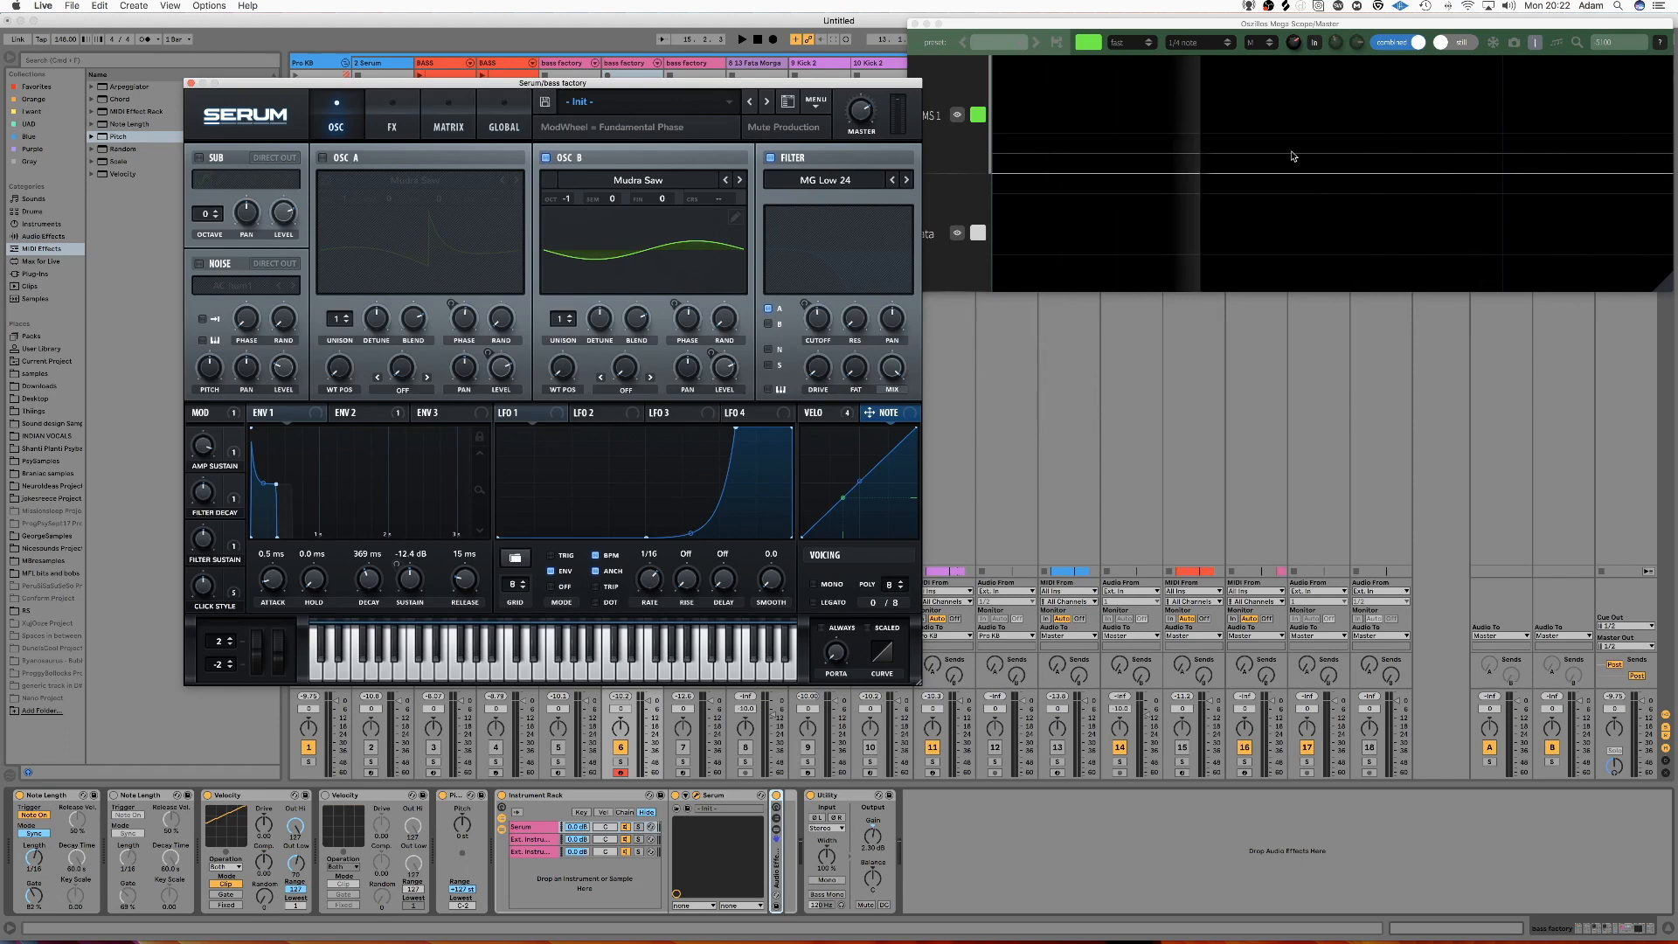
click(620, 761)
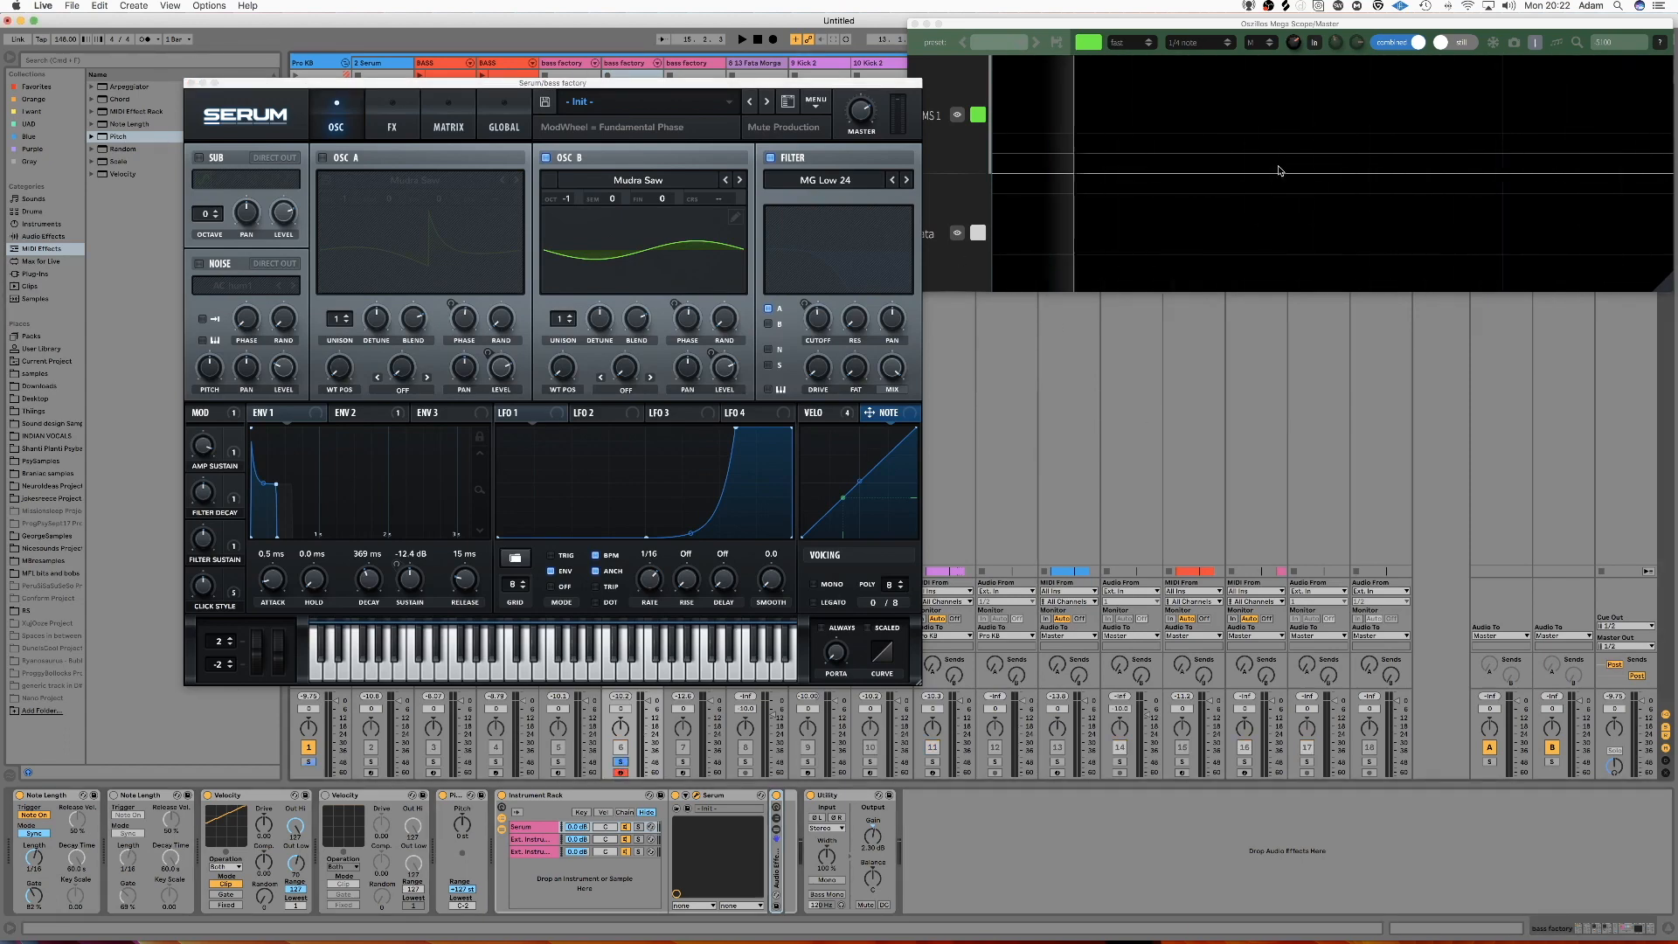
key(space)
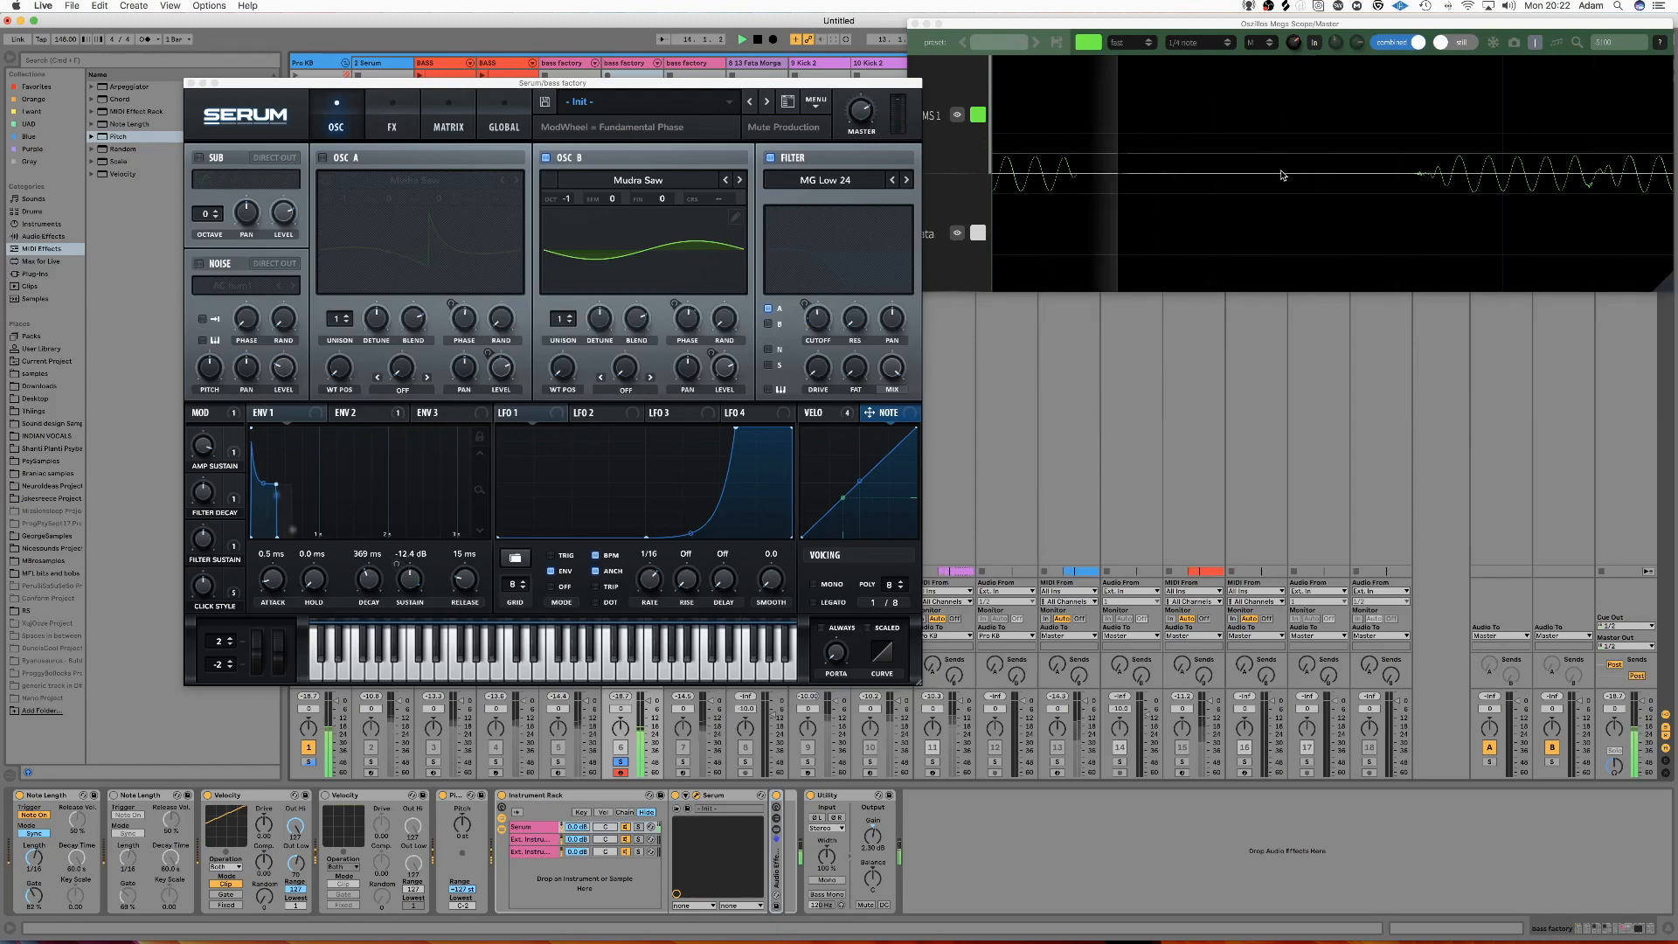
key(space)
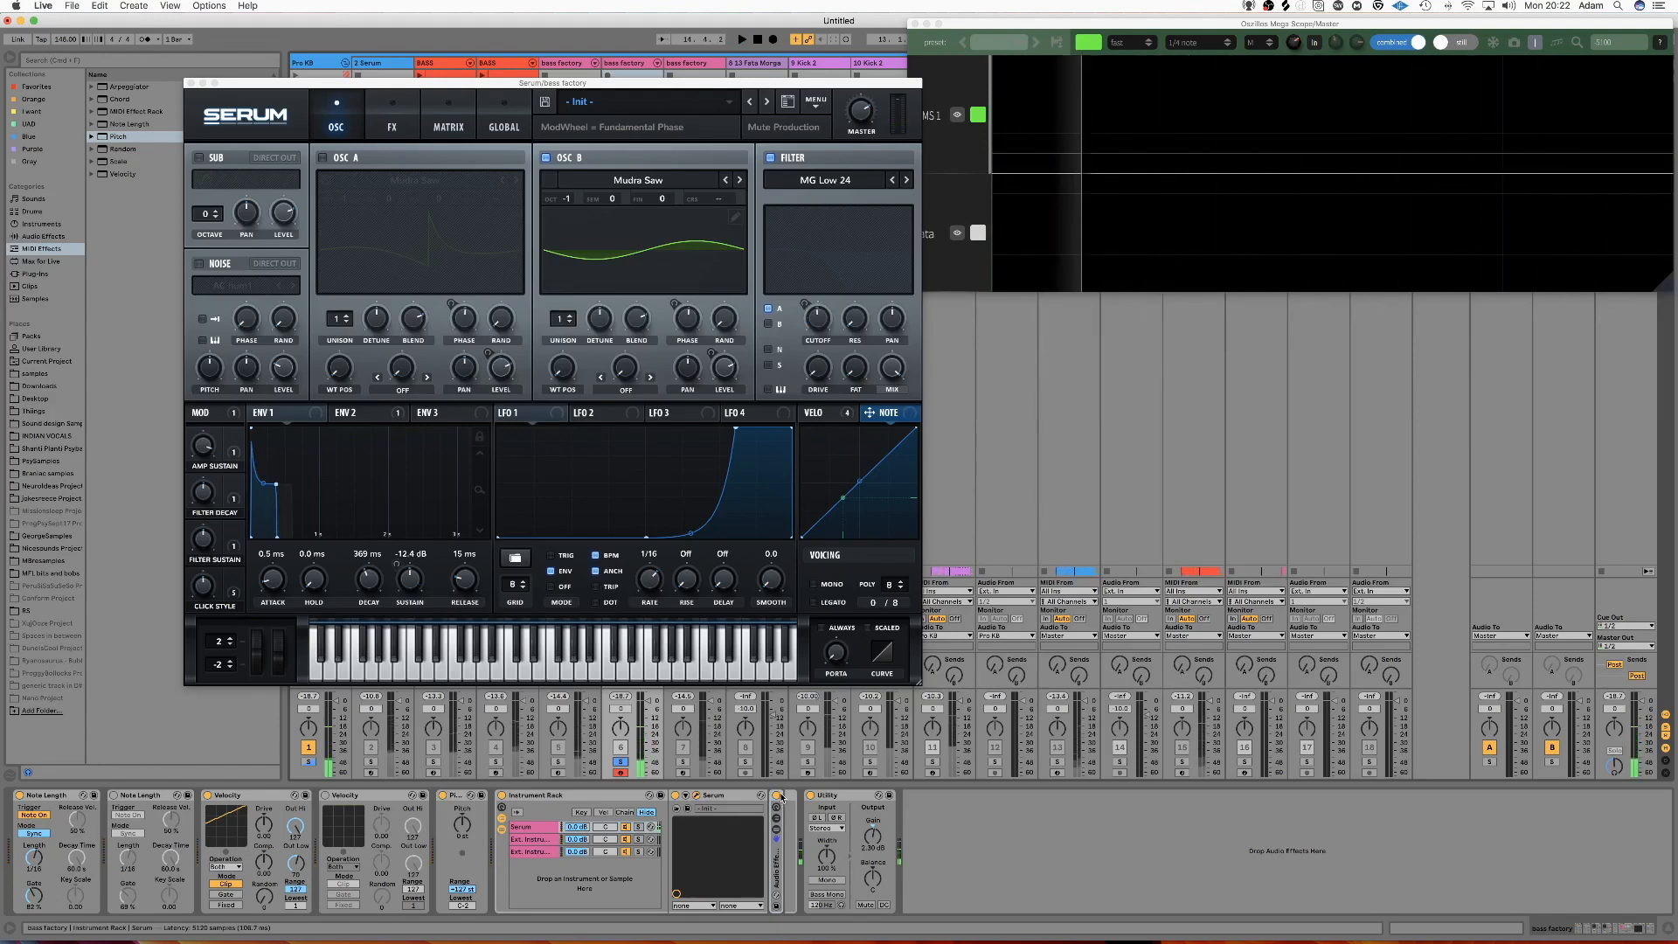
Step: Route oscillator B through the MG Low 24 filter while the soloed bass is playing
key(space)
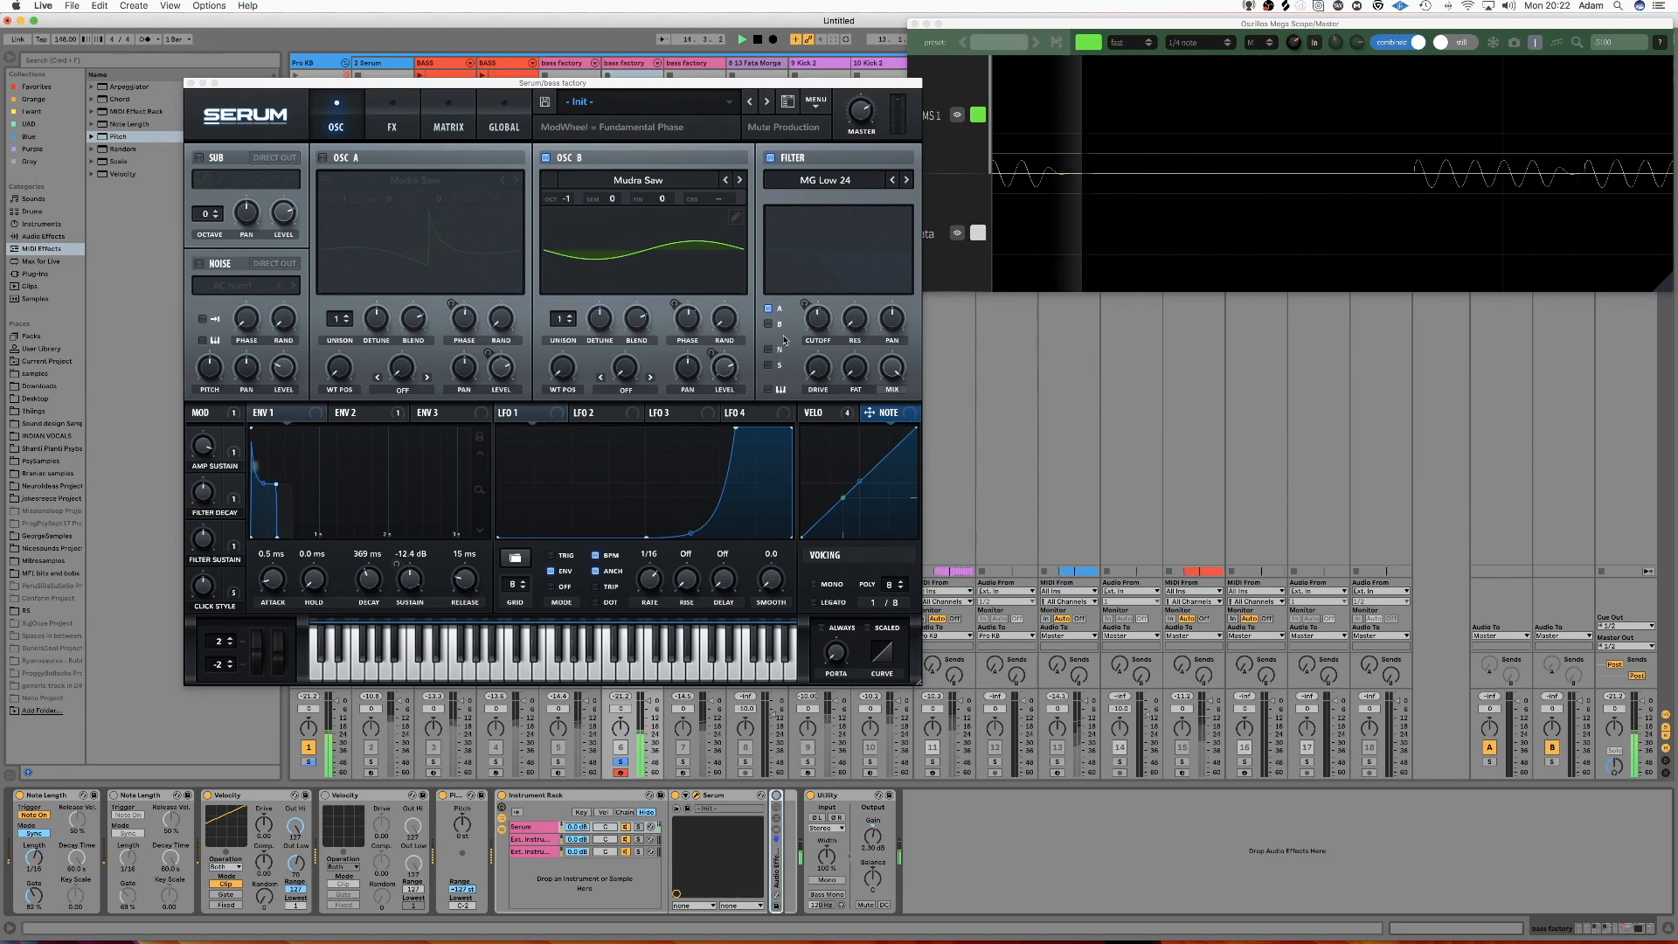
key(space)
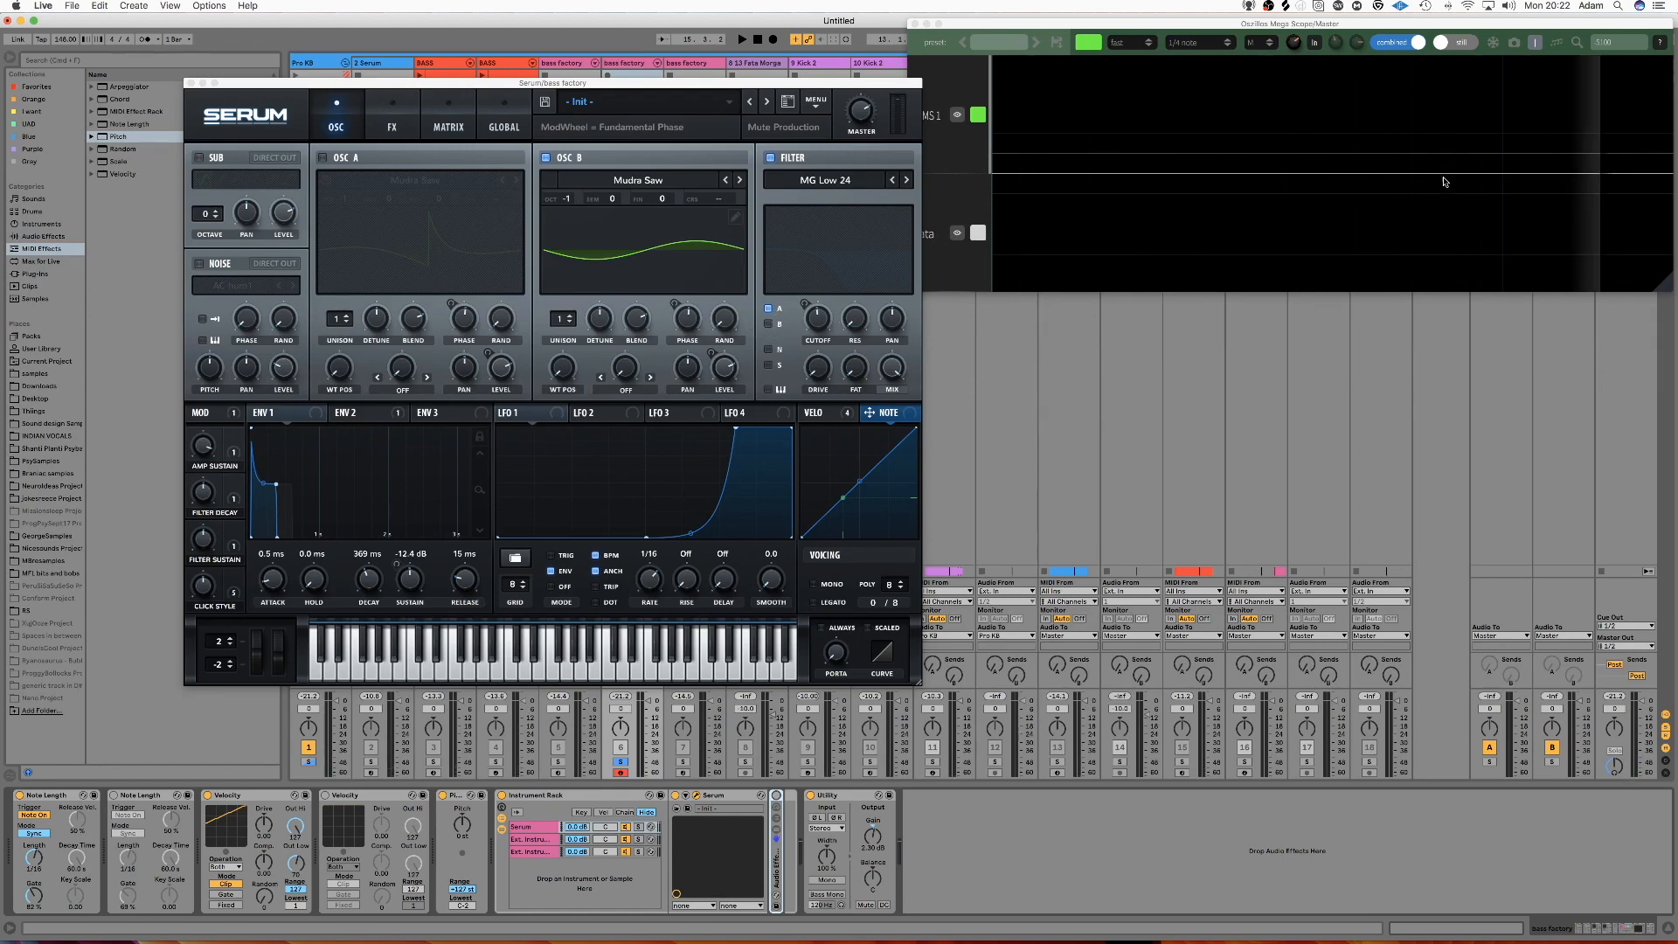
key(space)
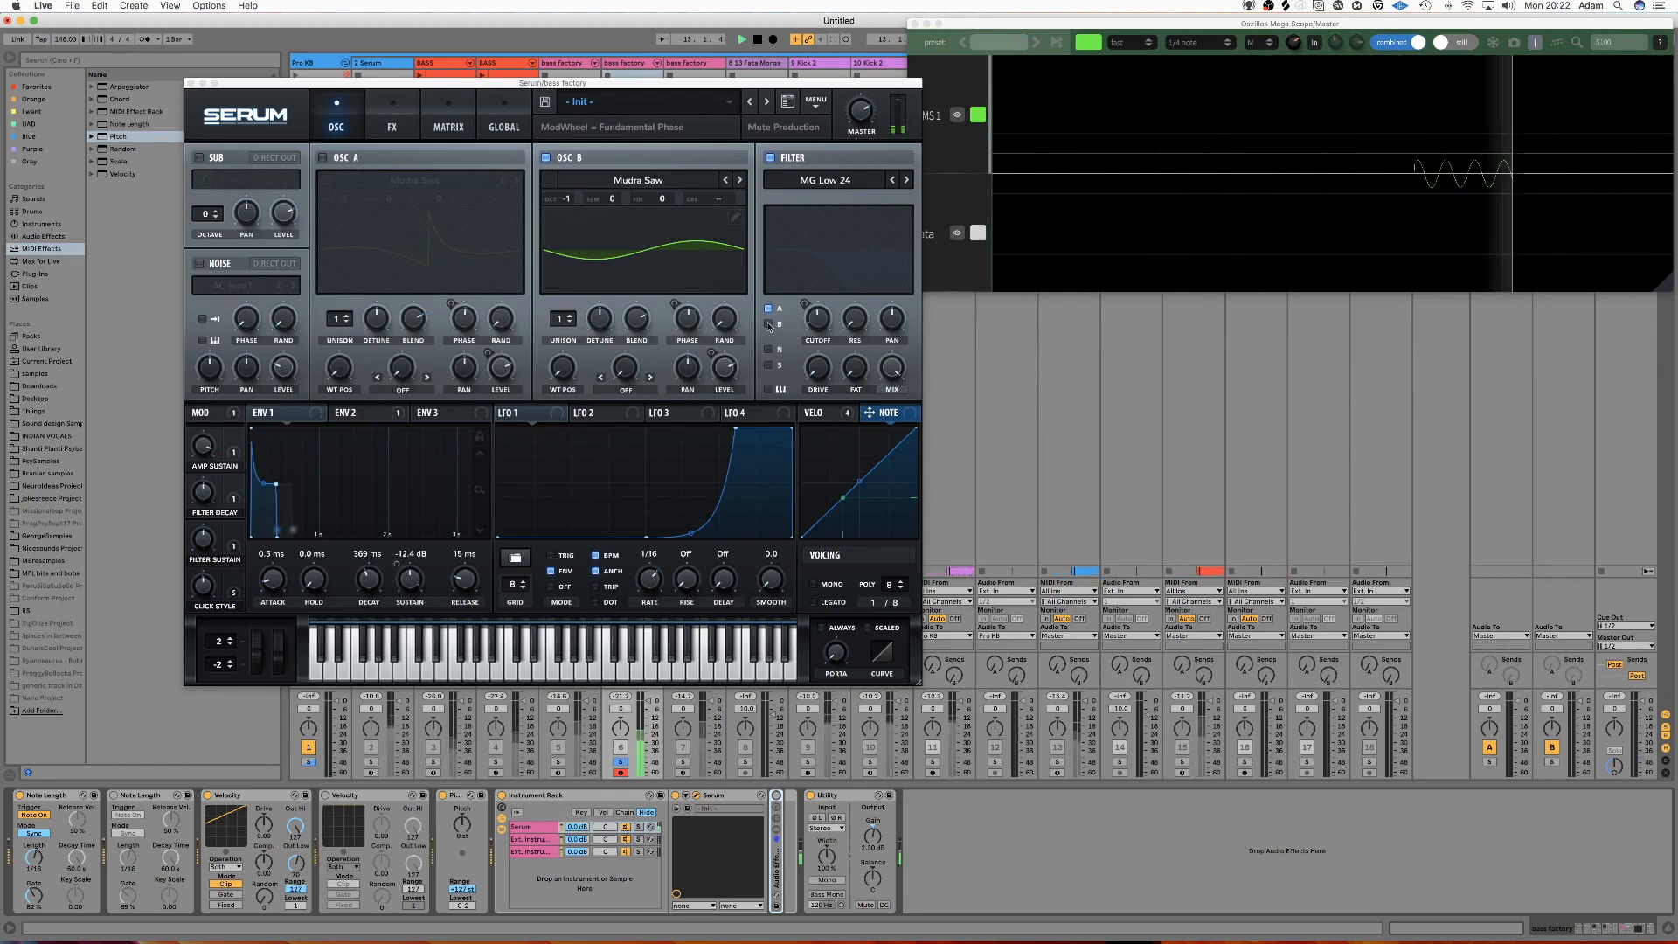
click(769, 324)
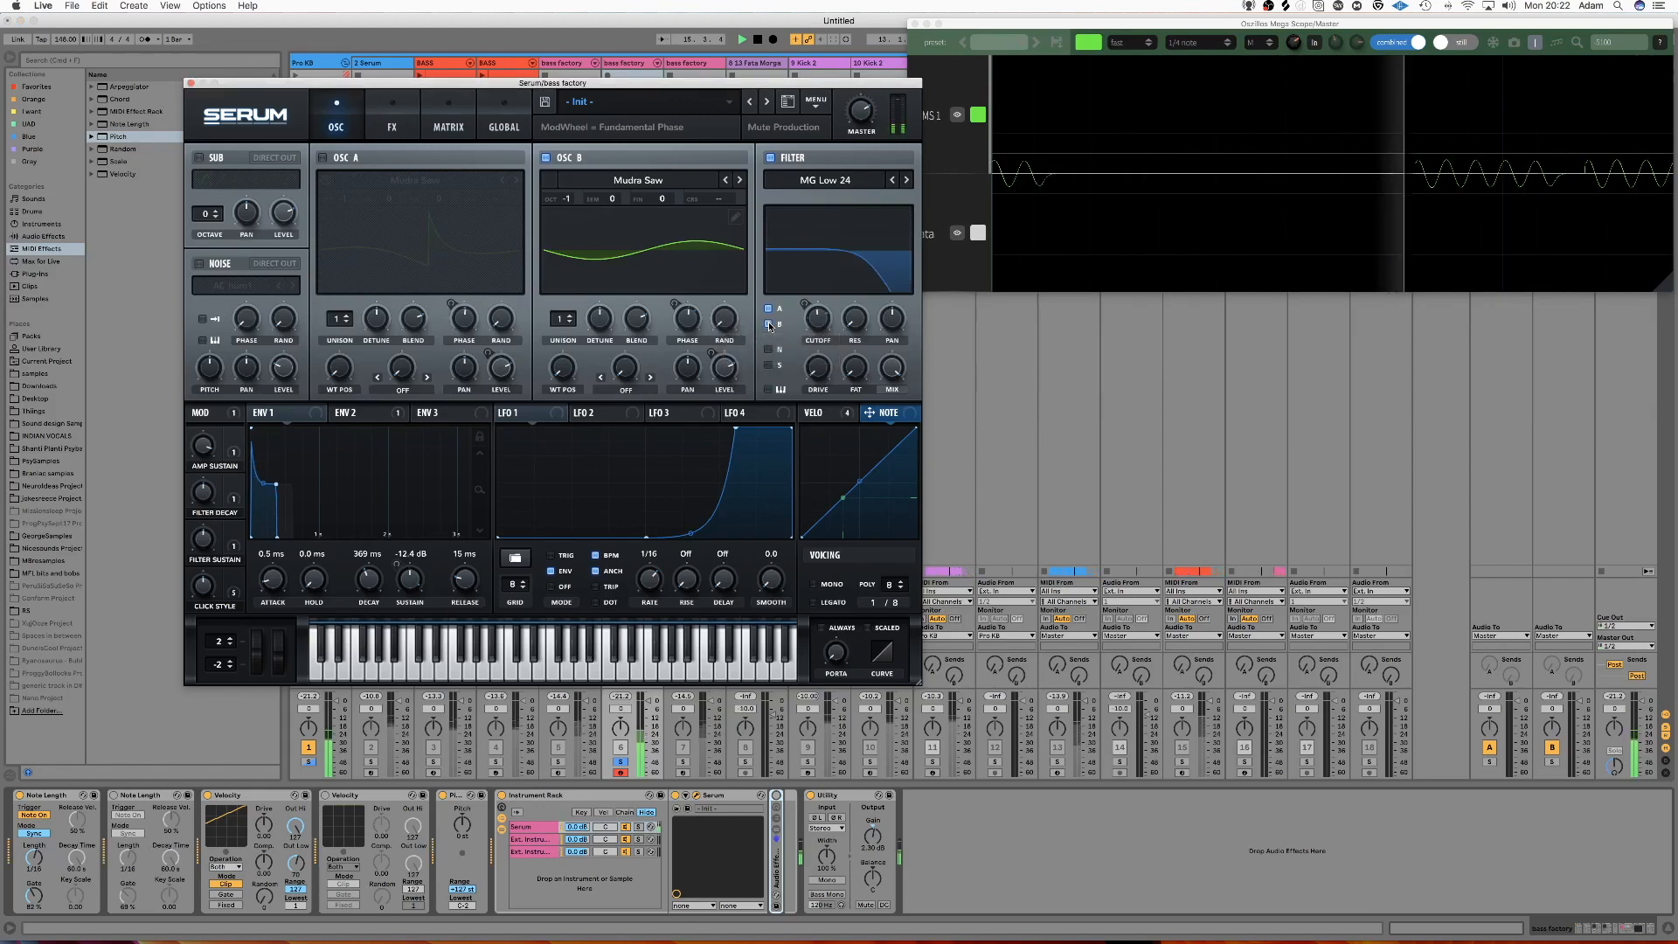
Step: Toggle oscillator B's filter routing during playback to compare the scope traces, and leave oscillator B bypassing the MG Low 24 filter
click(769, 325)
click(768, 324)
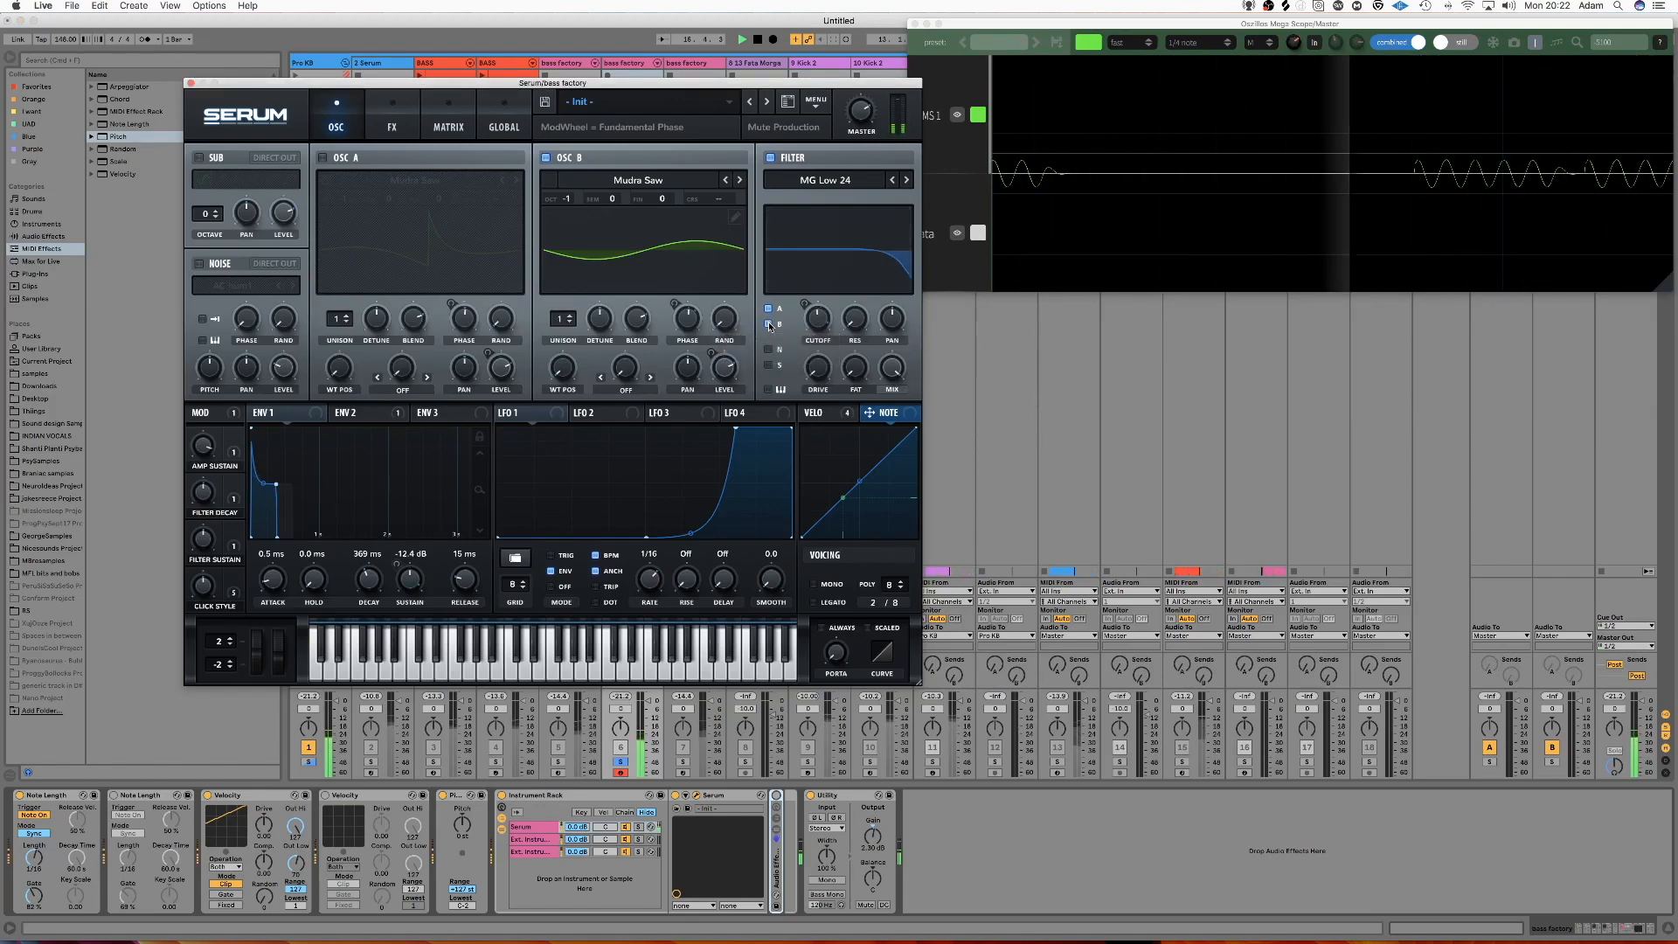
click(769, 324)
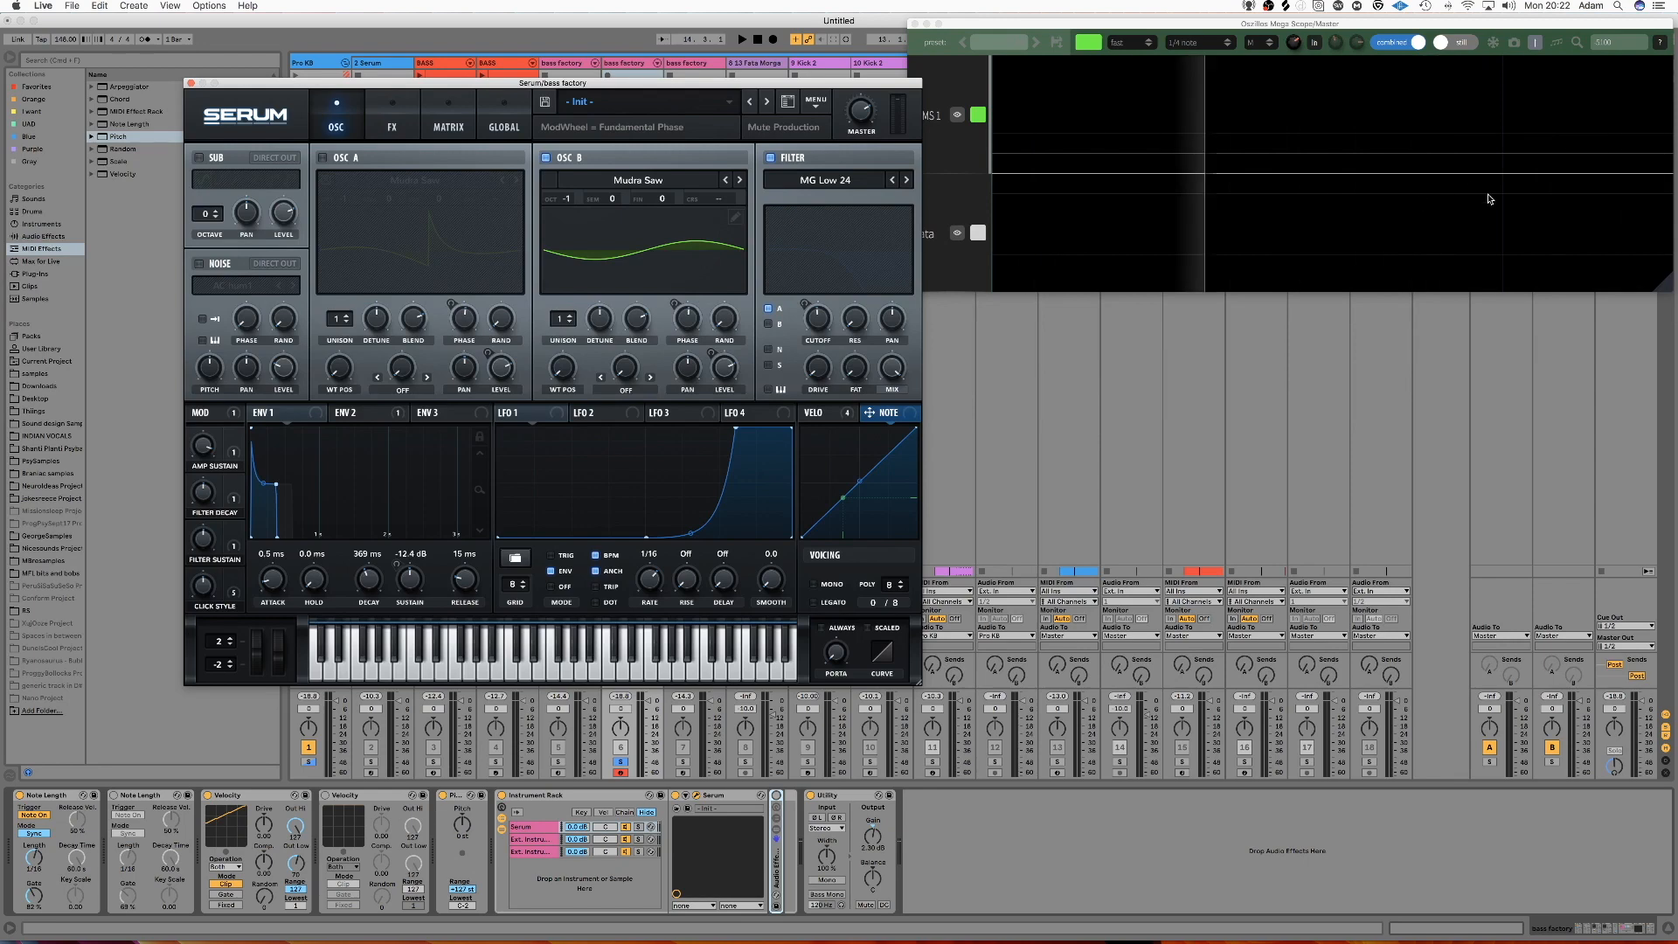
Step: Play the bass factory track, compare oscillator B with and without filter routing on the scope, and turn oscillator A back on
click(620, 63)
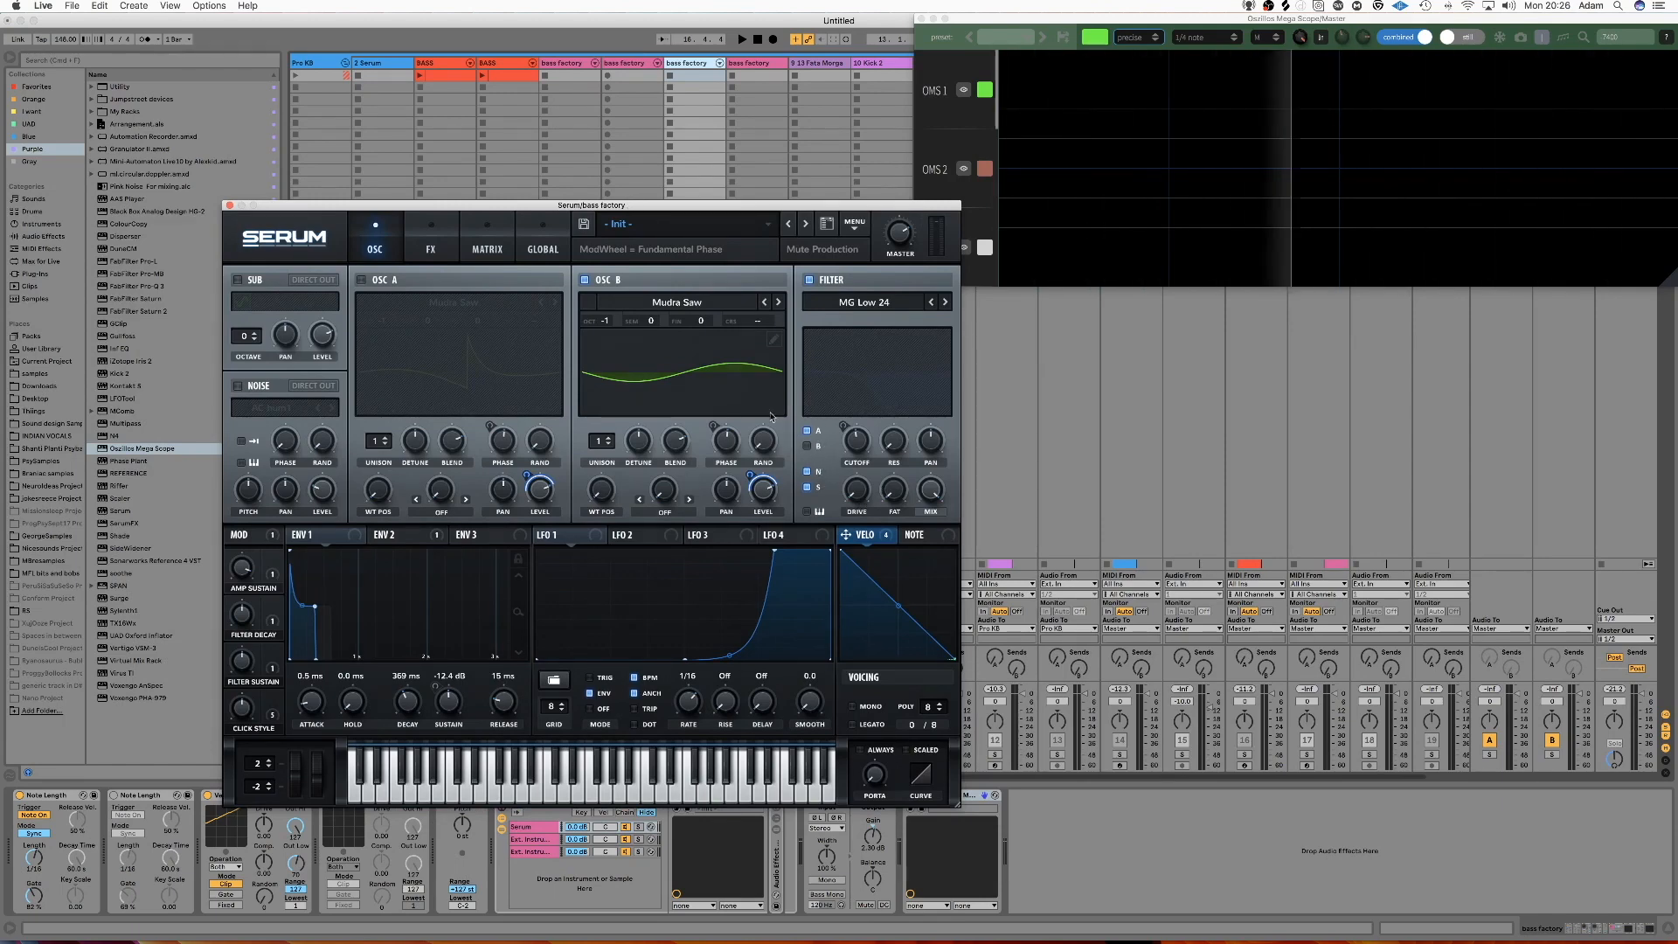
key(space)
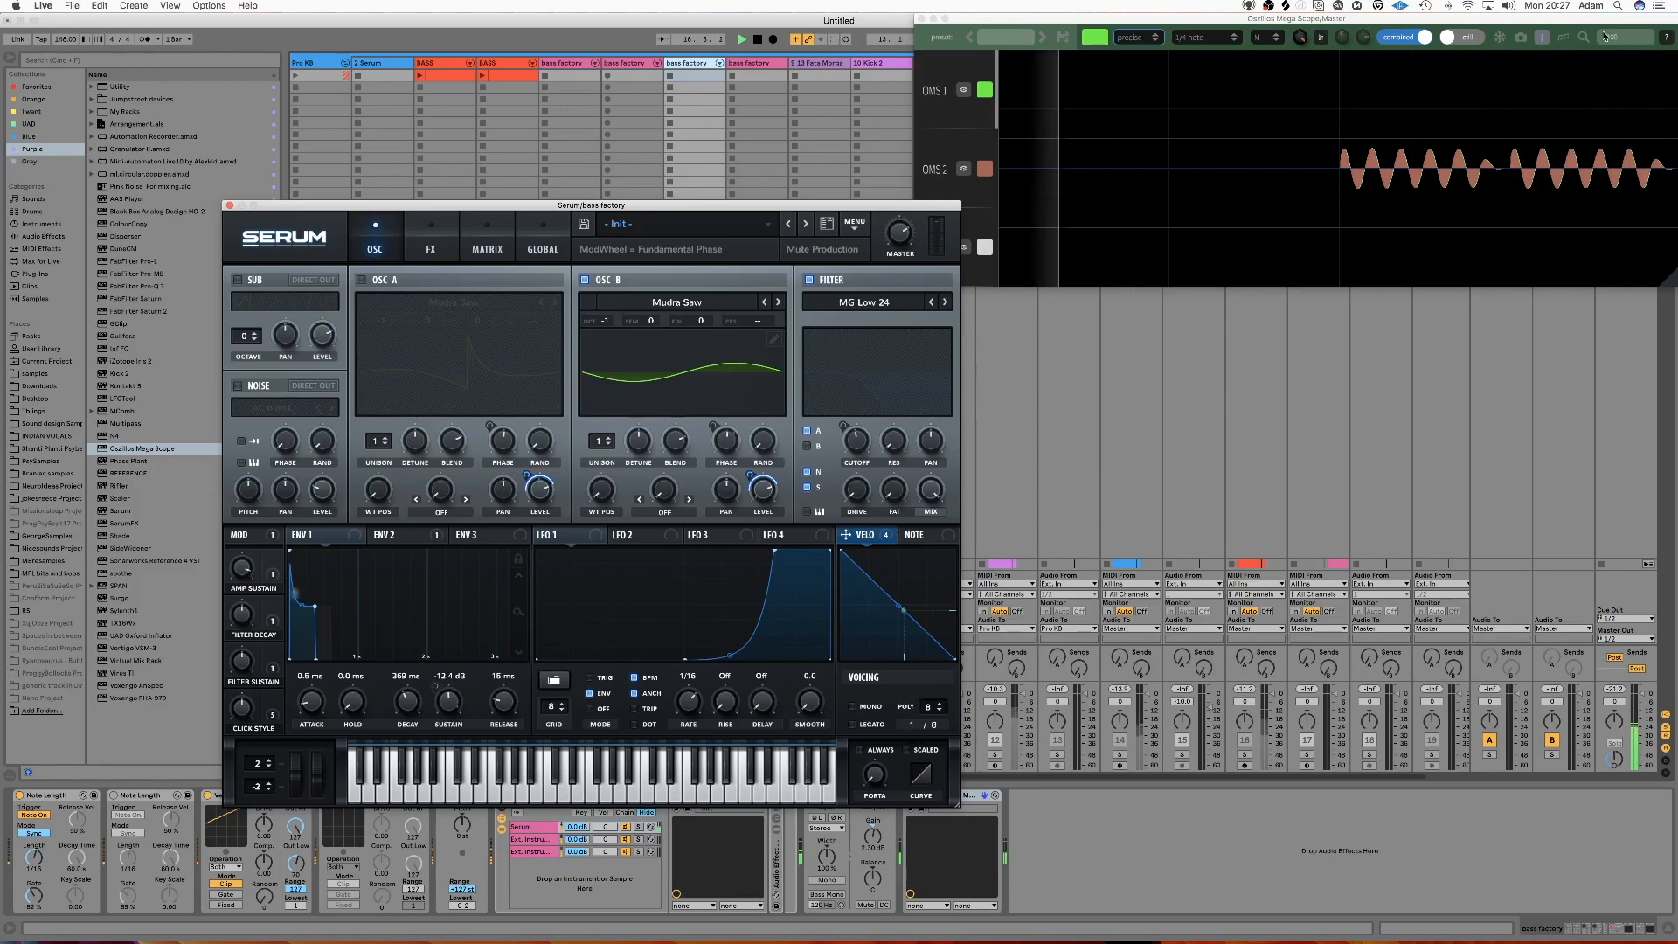
click(807, 447)
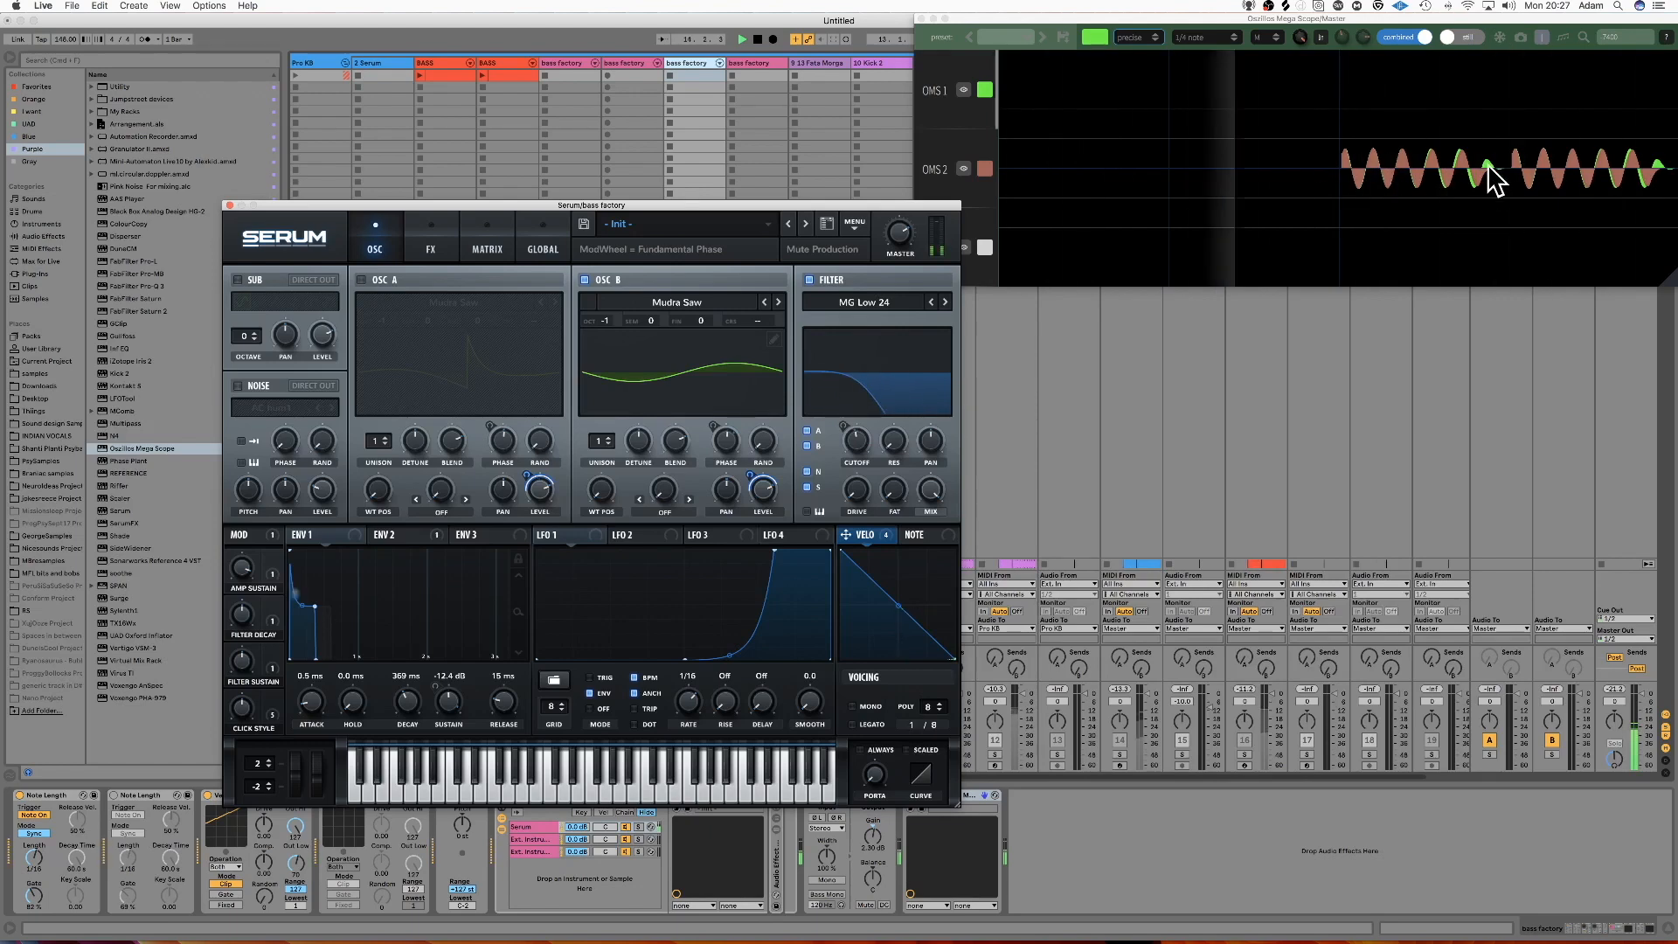
click(806, 445)
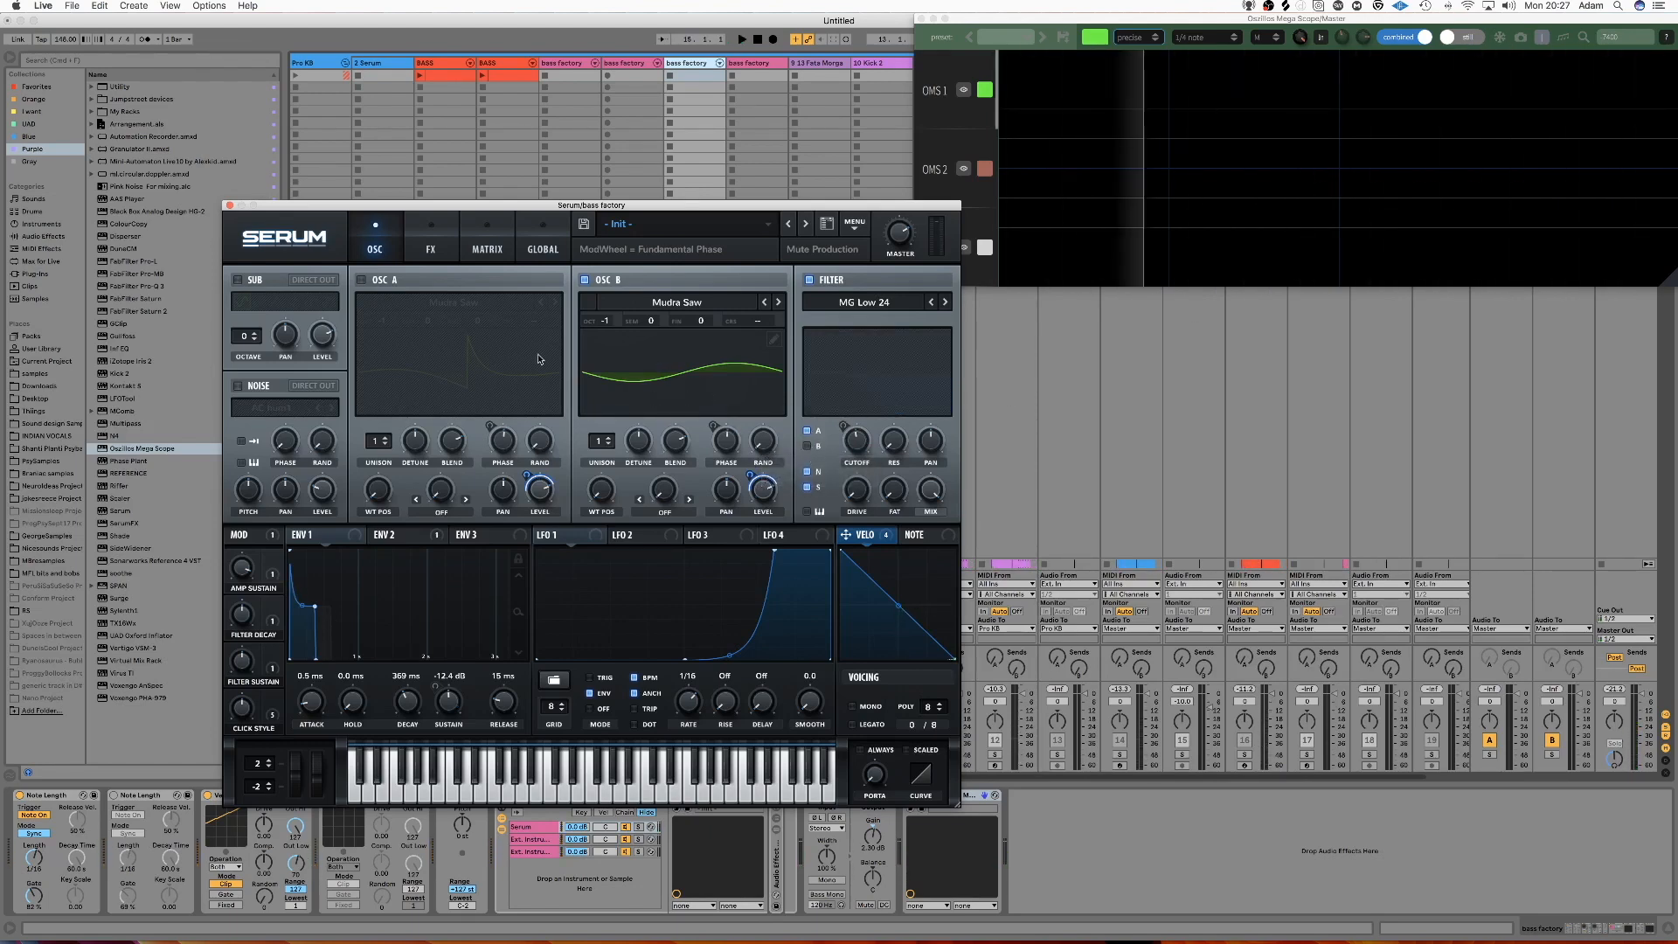
click(361, 279)
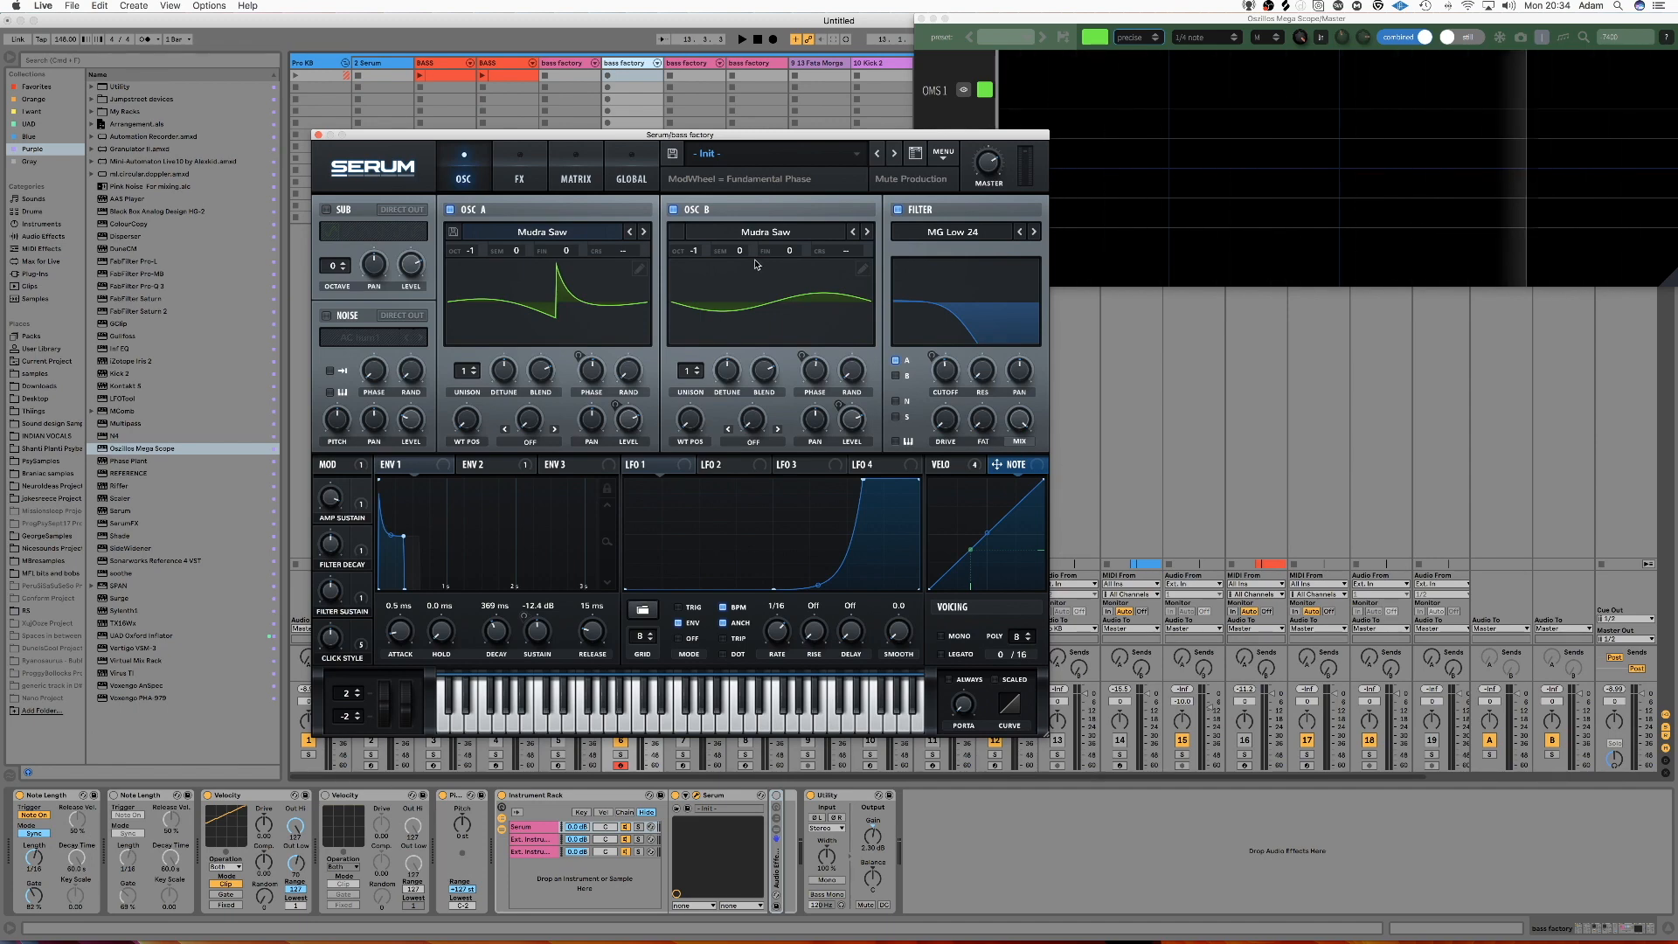
Step: Try transposing oscillator B up by 5 semitones, and move the Serum window clear of the scope
drag(742, 254, 744, 230)
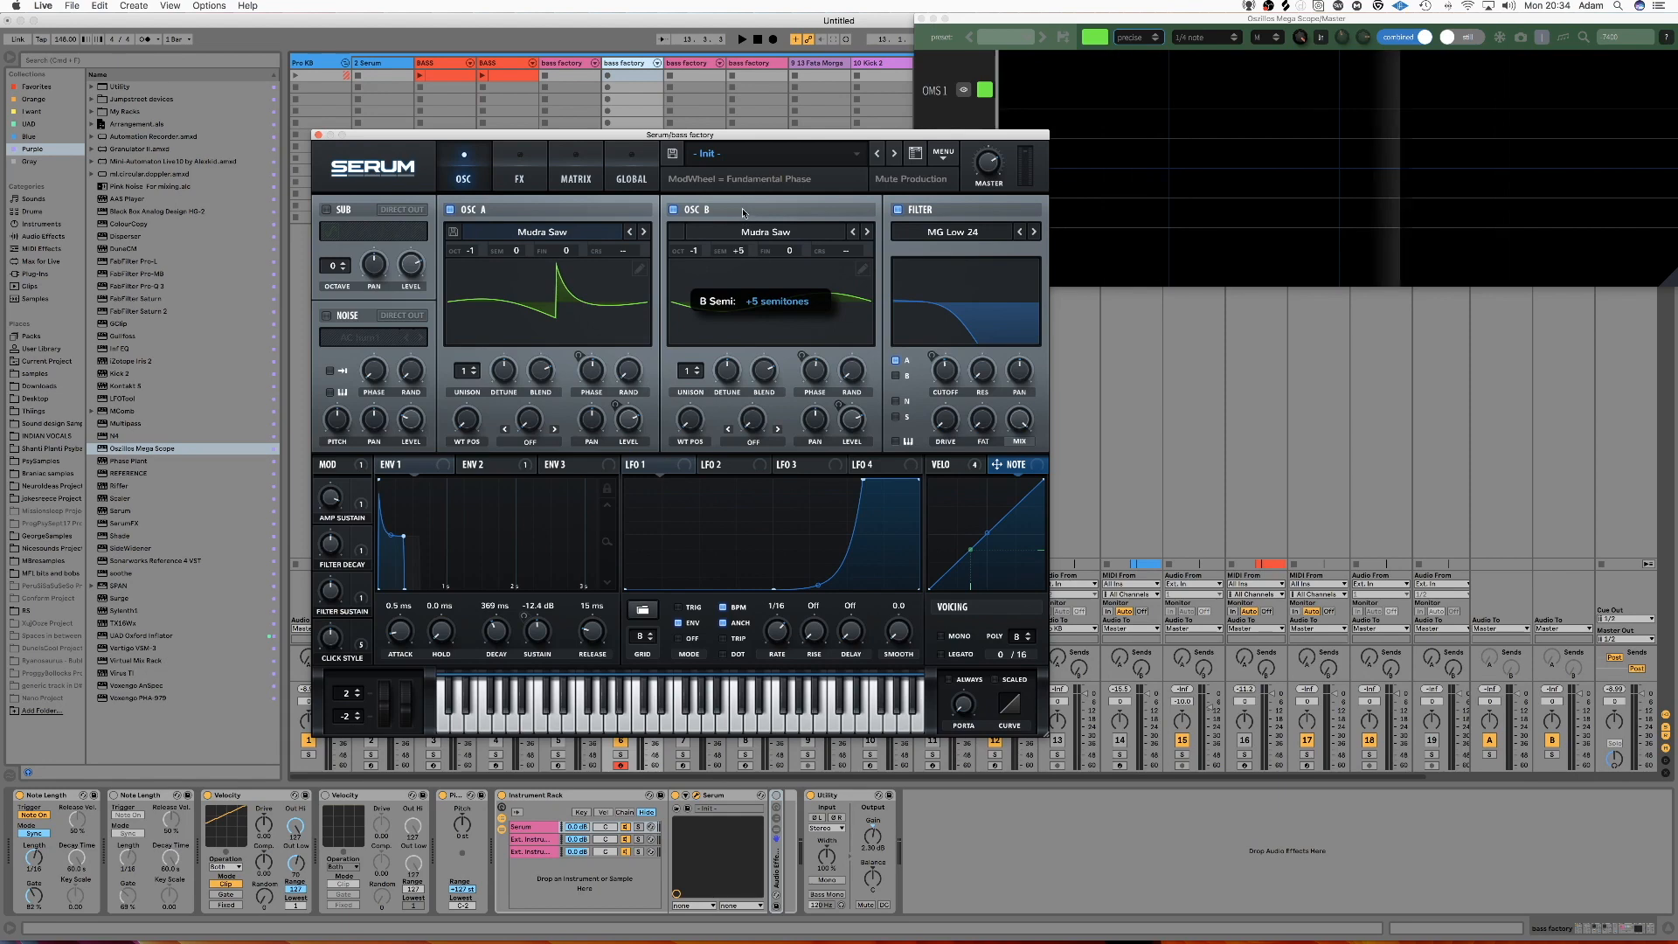
drag(786, 134, 698, 141)
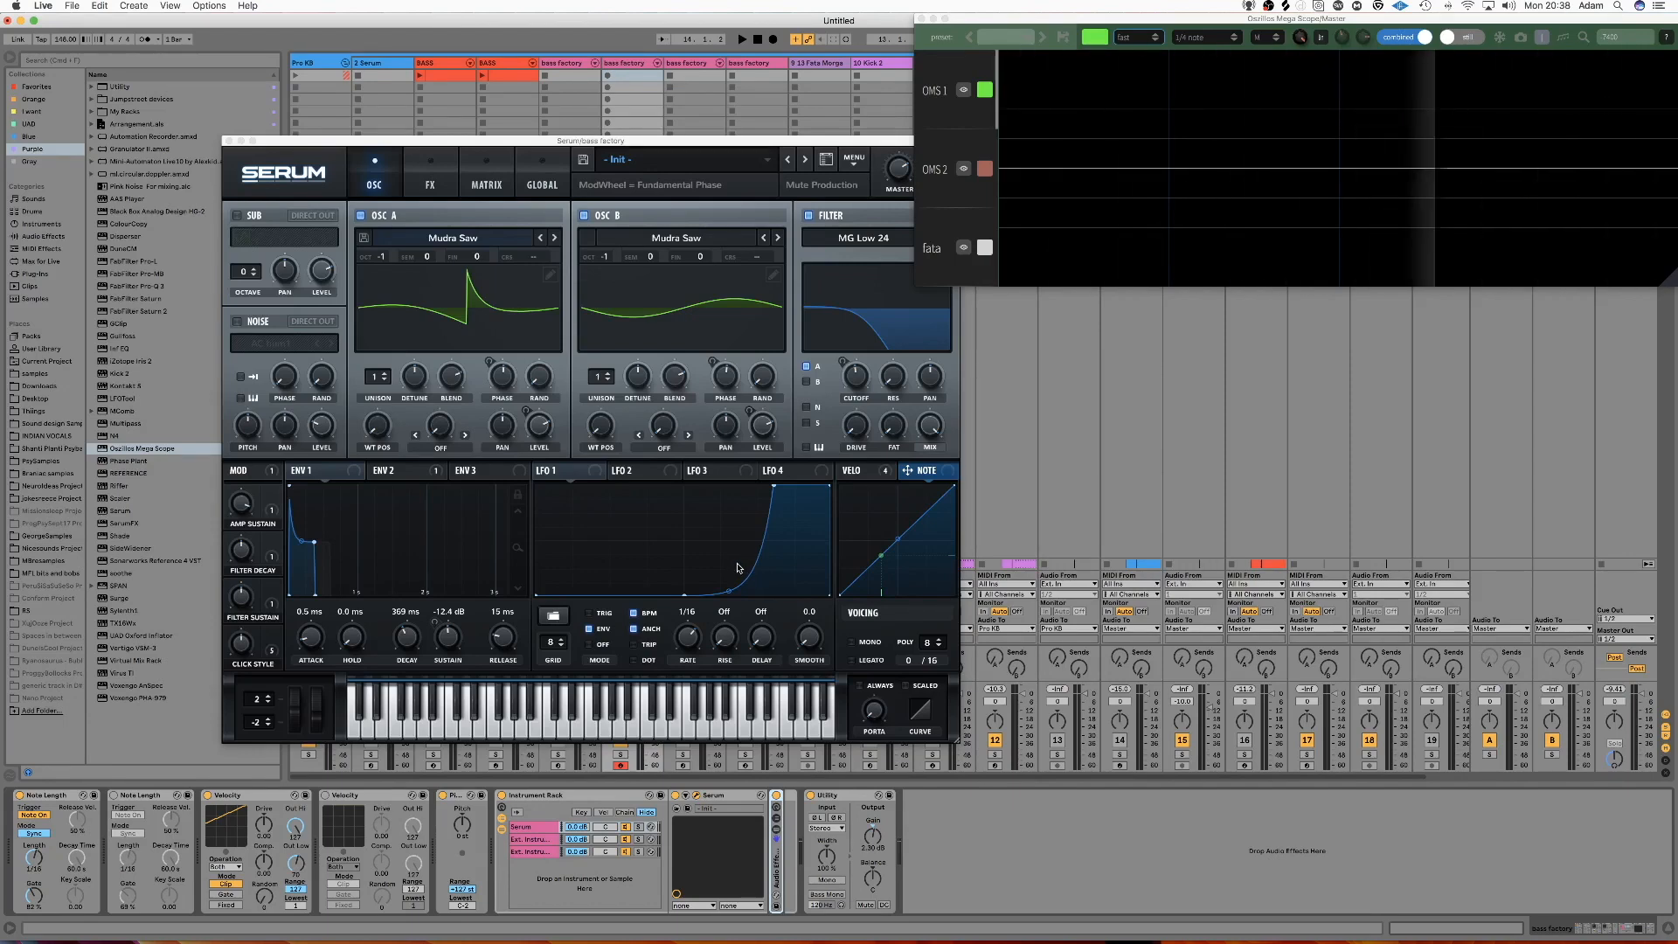
click(543, 303)
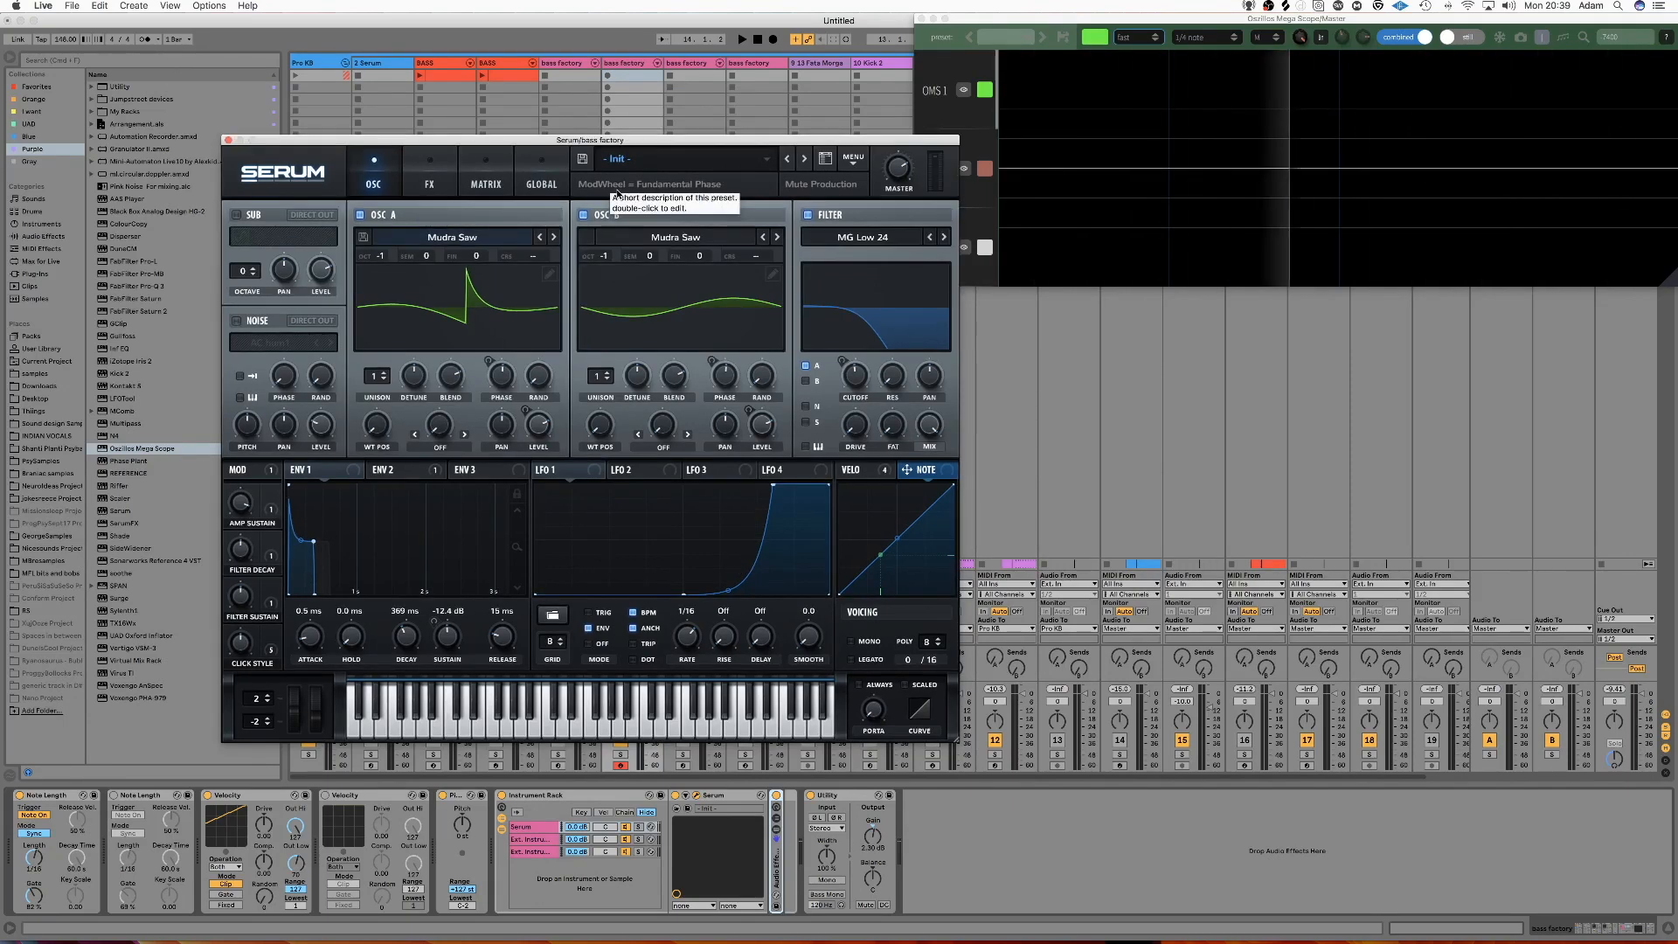